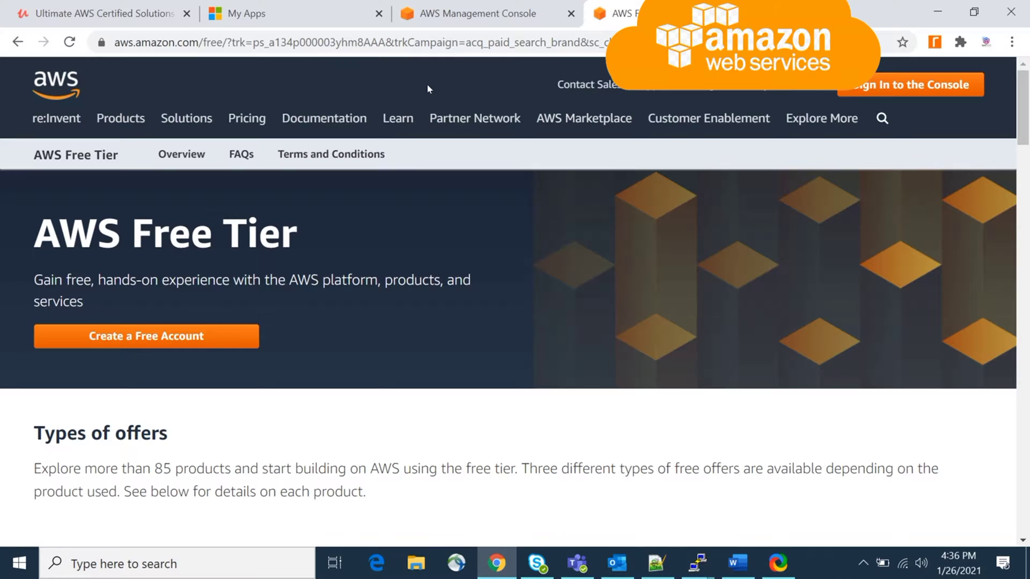
- Switch to the AWS Management Console, search for the ec2 service and open its dashboard
left_click(481, 19)
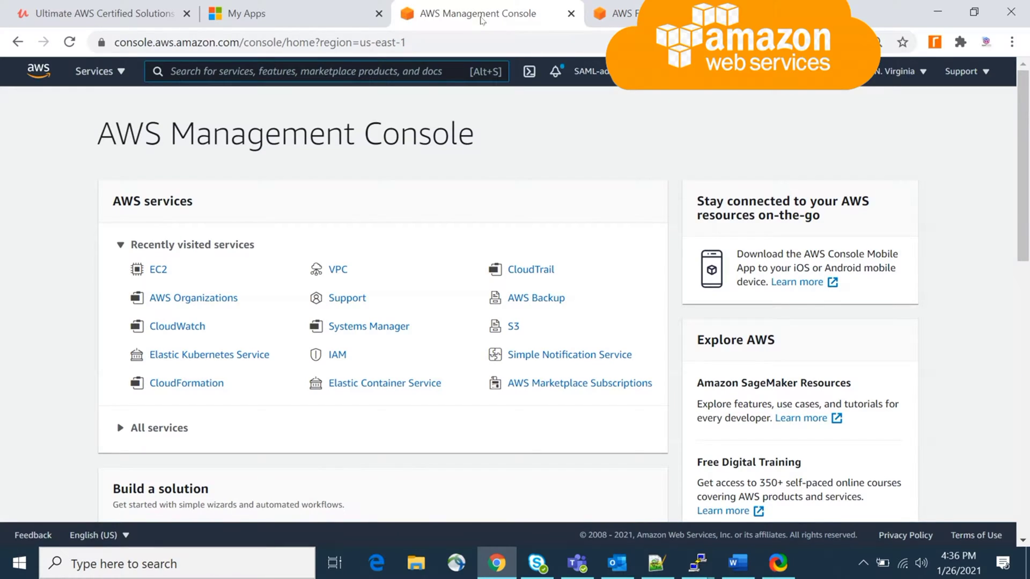
left_click(243, 76)
type("ec2")
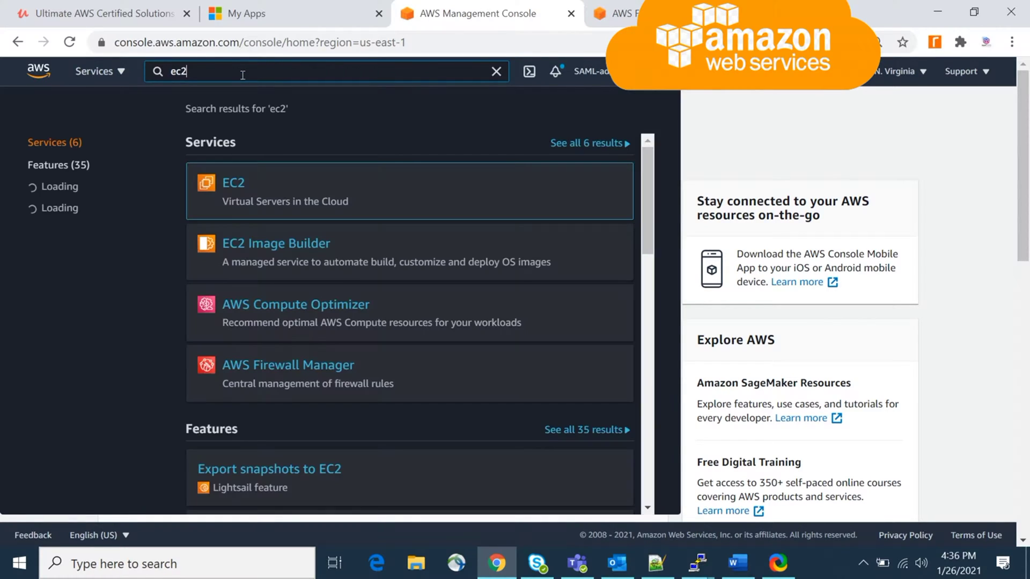
left_click(240, 184)
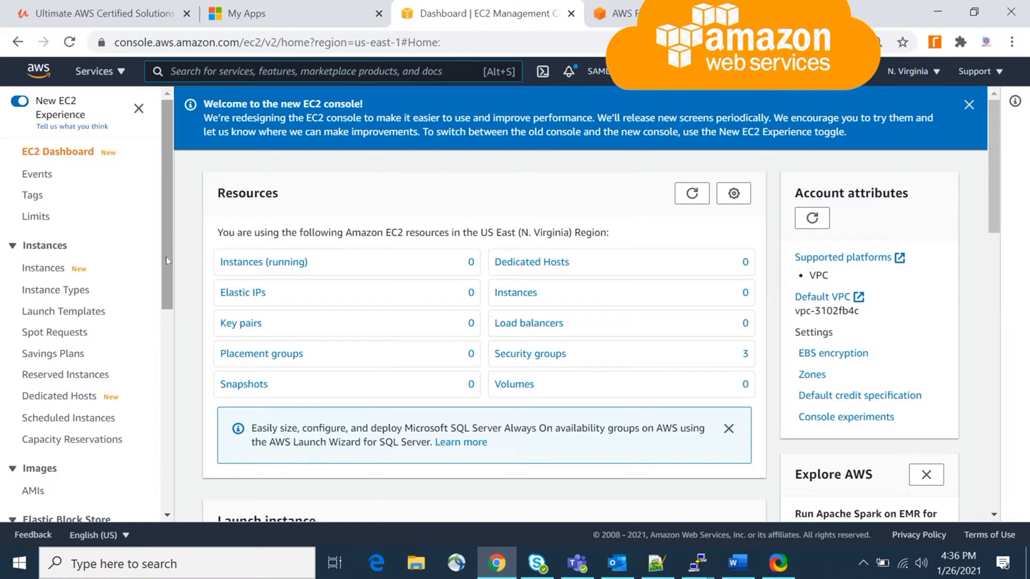
mouse_move(166, 257)
left_mouse_down()
mouse_move(162, 456)
mouse_move(172, 251)
left_mouse_up()
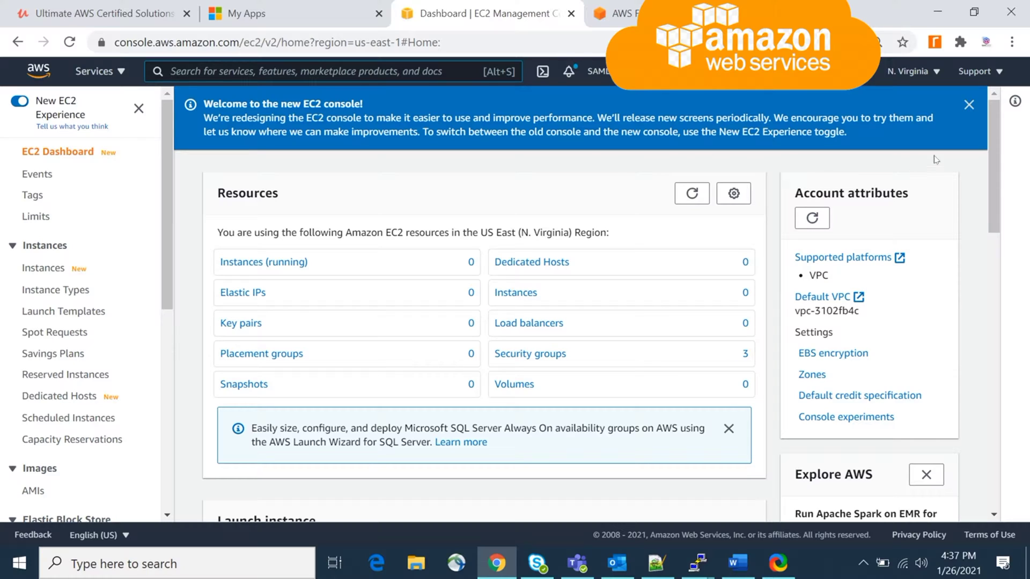
- Start launching a new instance in US East (N. Virginia) from the 64-bit (x86) Amazon Linux 2 AMI (HVM), SSD Volume Type
left_click(936, 78)
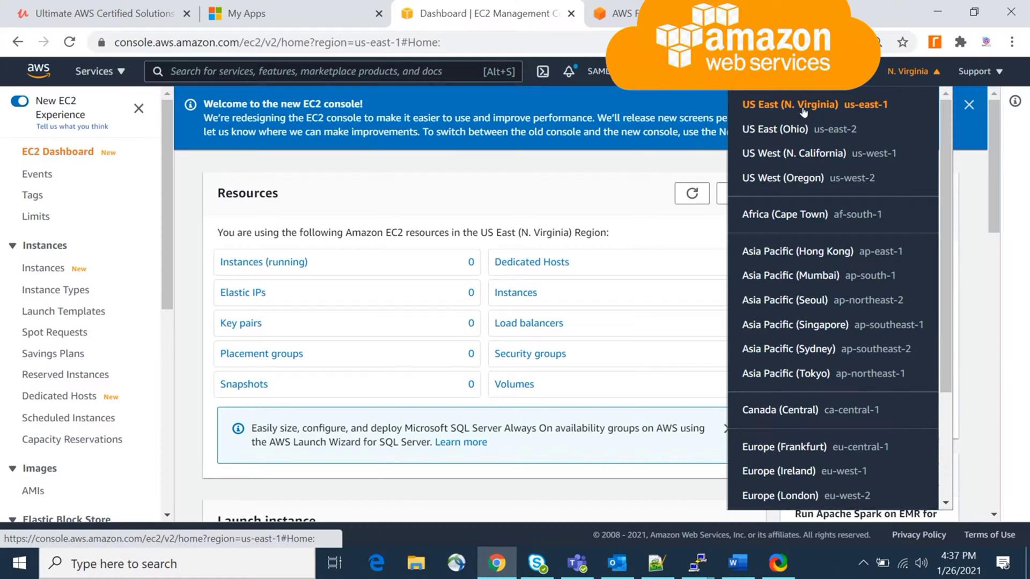
left_click(668, 169)
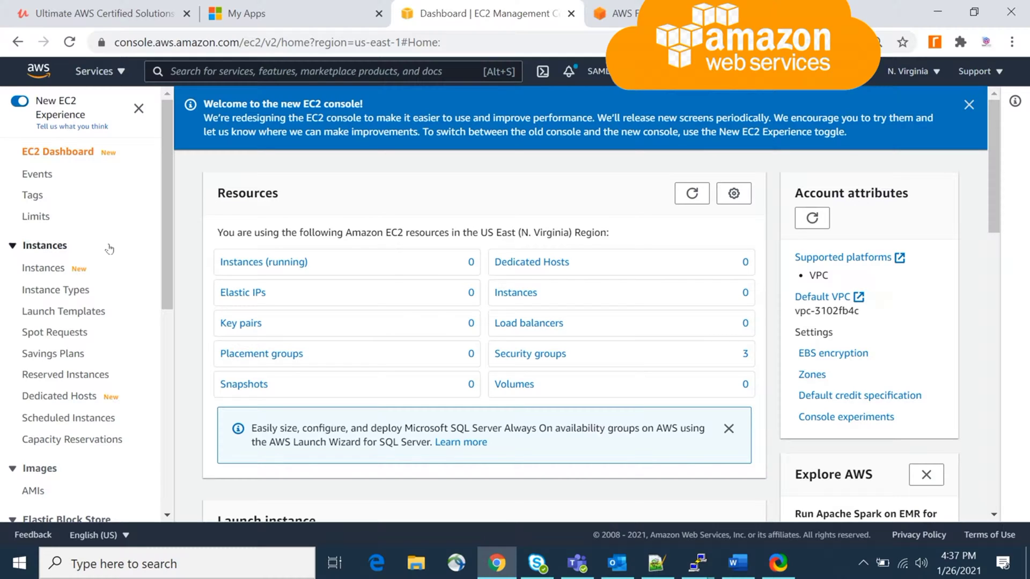
left_click(37, 268)
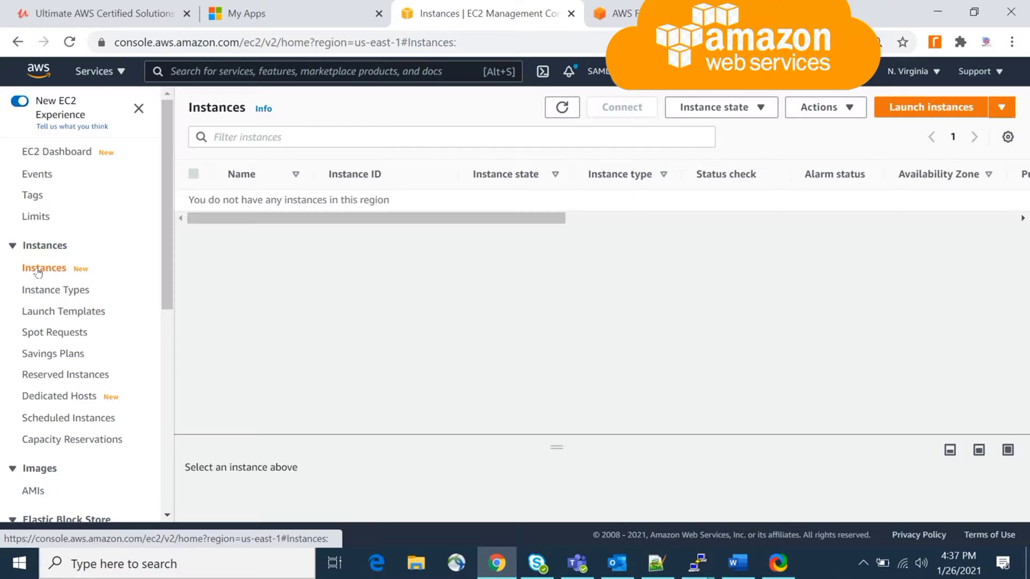
left_click(957, 109)
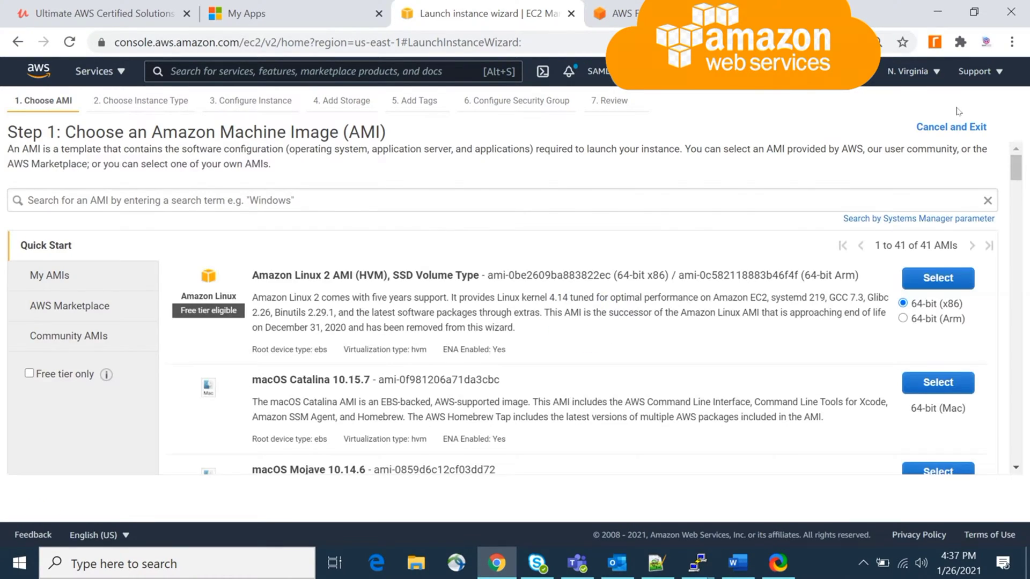
mouse_move(1017, 172)
left_mouse_down()
mouse_move(1017, 222)
mouse_move(1019, 177)
left_mouse_up()
left_click(942, 283)
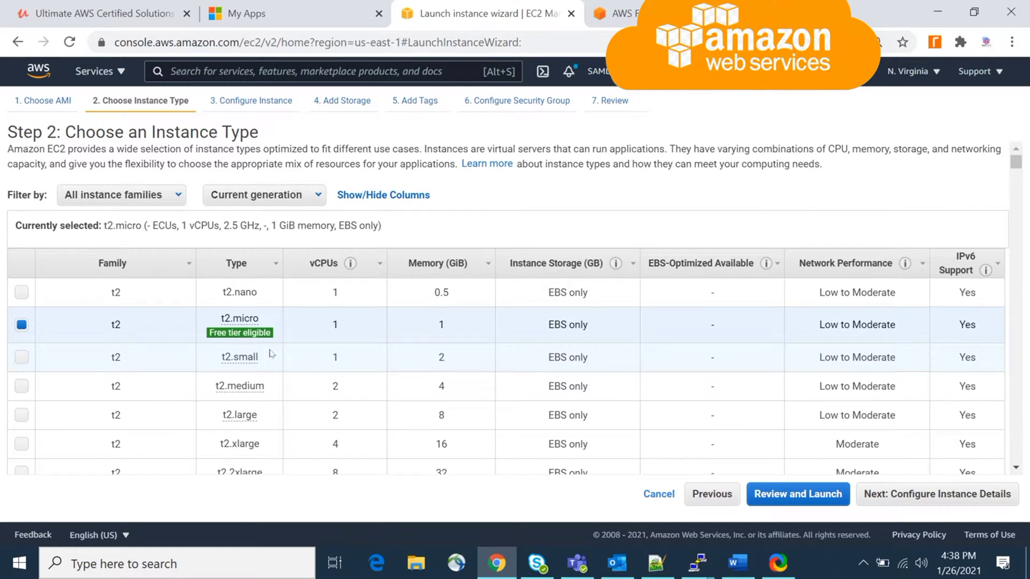
- Look through the available instance types, keep t2.micro selected and continue to the instance details
mouse_move(229, 309)
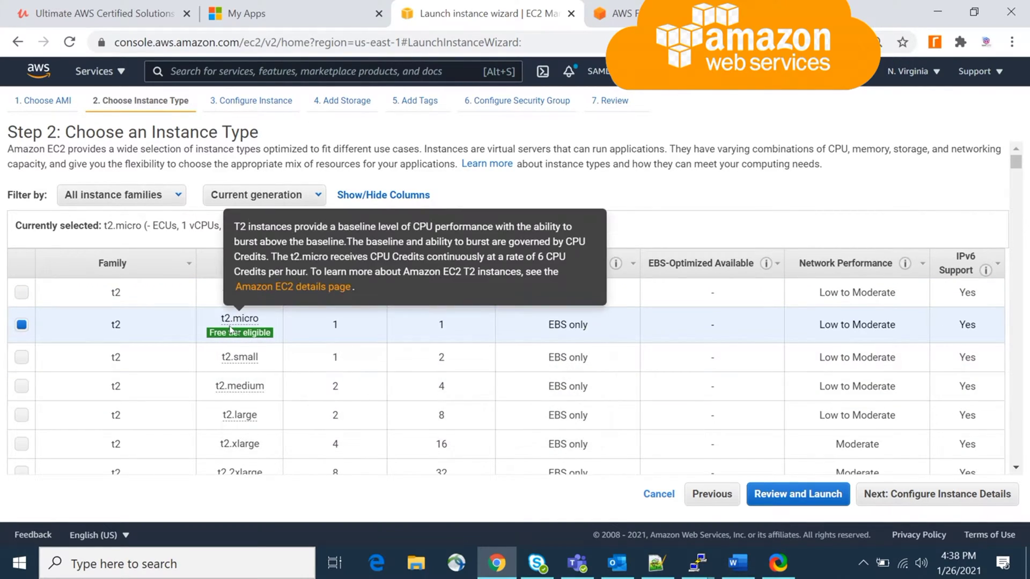
mouse_move(235, 363)
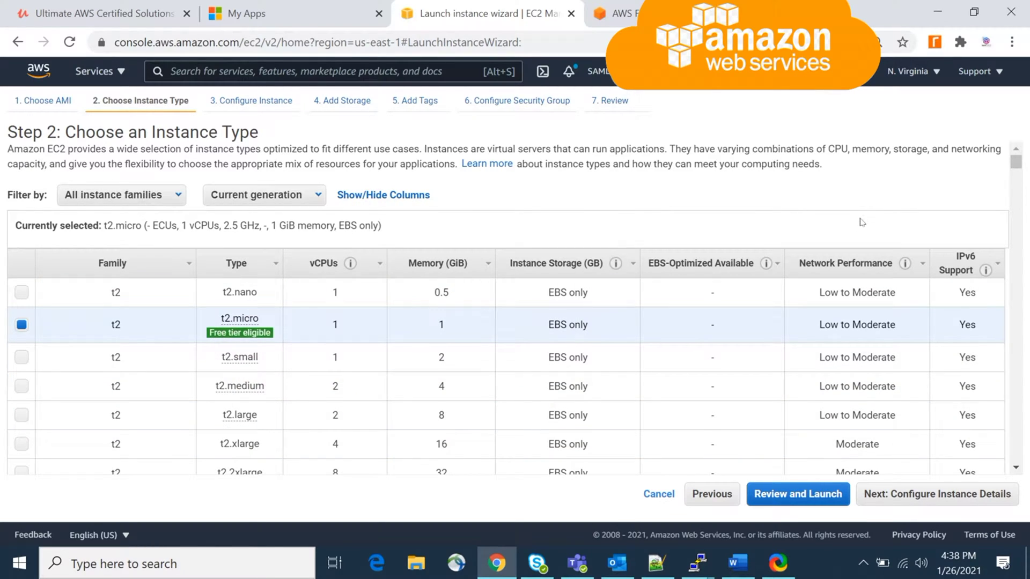
mouse_move(1015, 167)
left_mouse_down()
mouse_move(1015, 181)
mouse_move(1017, 165)
left_mouse_up()
left_click_drag(1018, 169, 1019, 179)
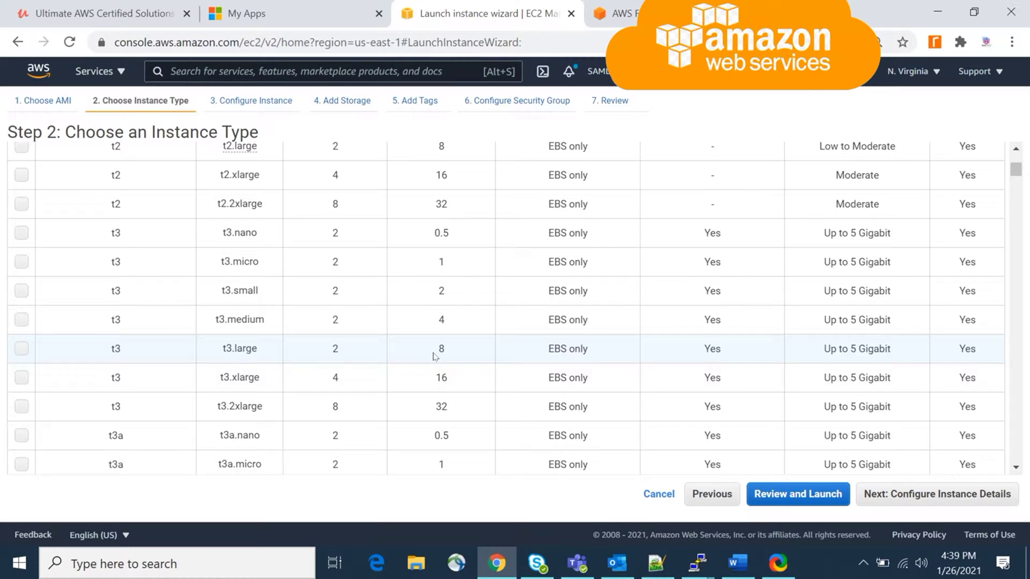
left_click_drag(1015, 171, 1013, 162)
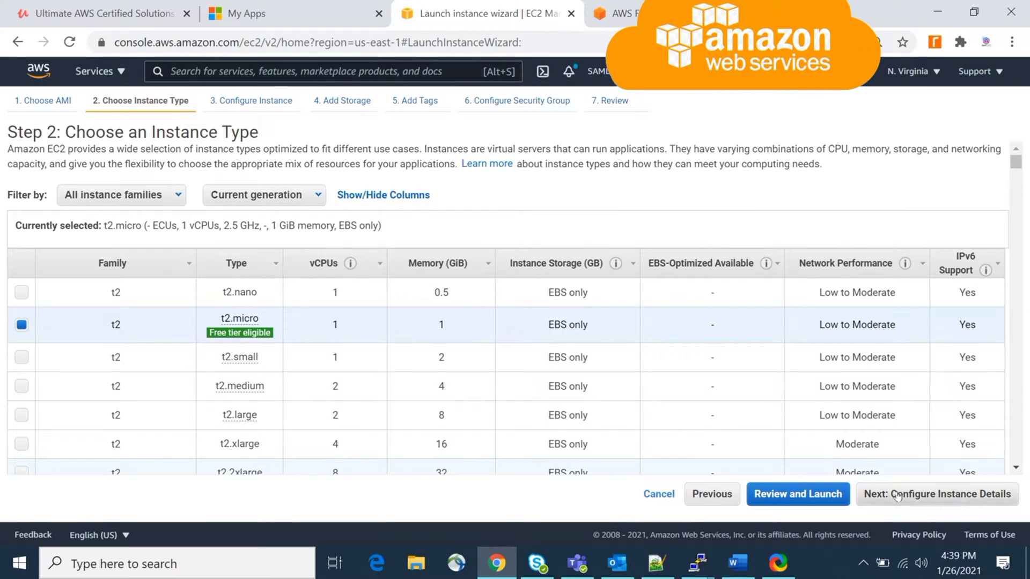
left_click(937, 493)
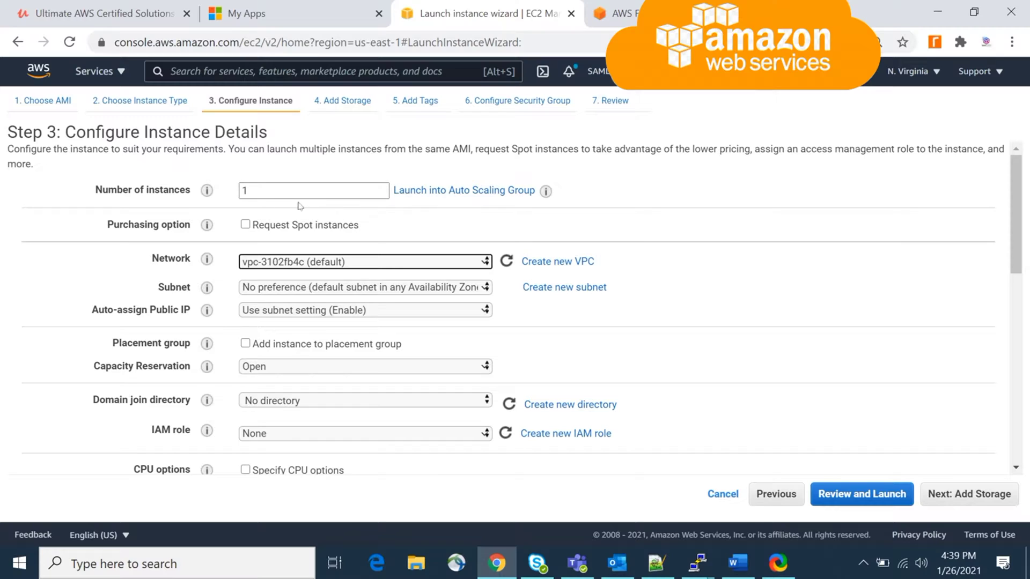
- Set the subnet to subnet-cd812aec in us-east-1d and set auto-assign public IP to Enable
left_click_drag(1015, 230, 1017, 245)
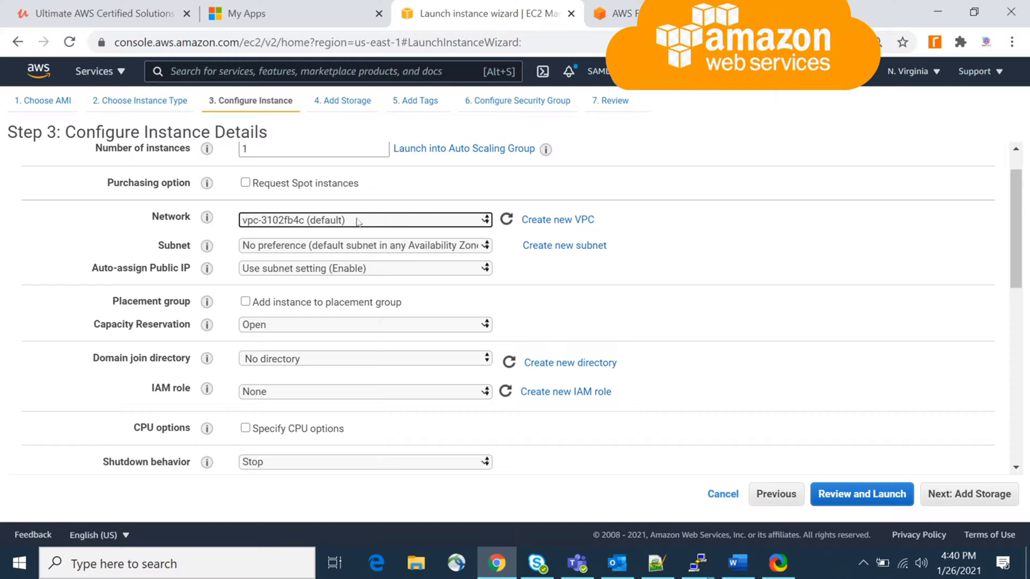
left_click(404, 246)
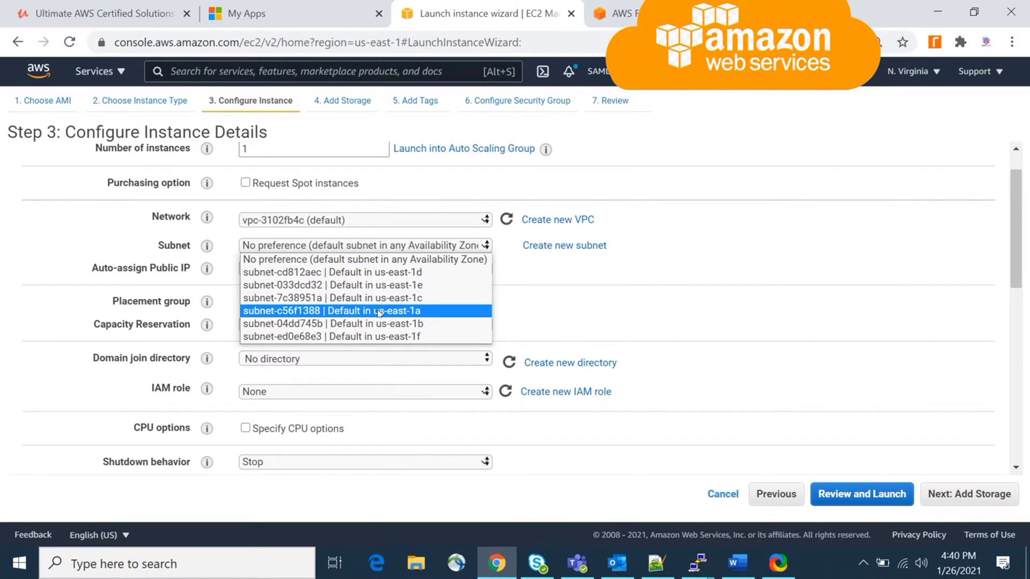
left_click(382, 272)
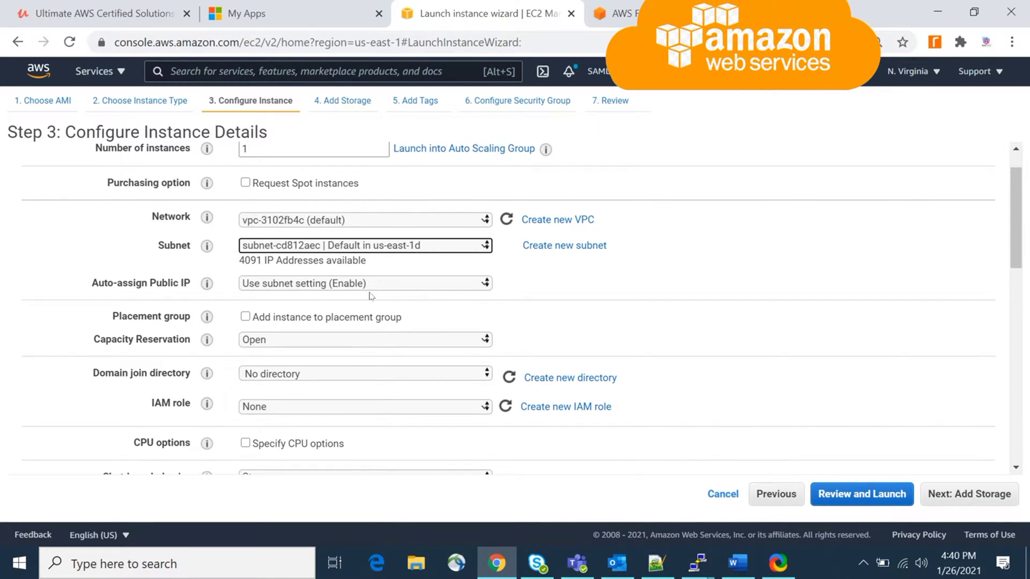
left_click(402, 290)
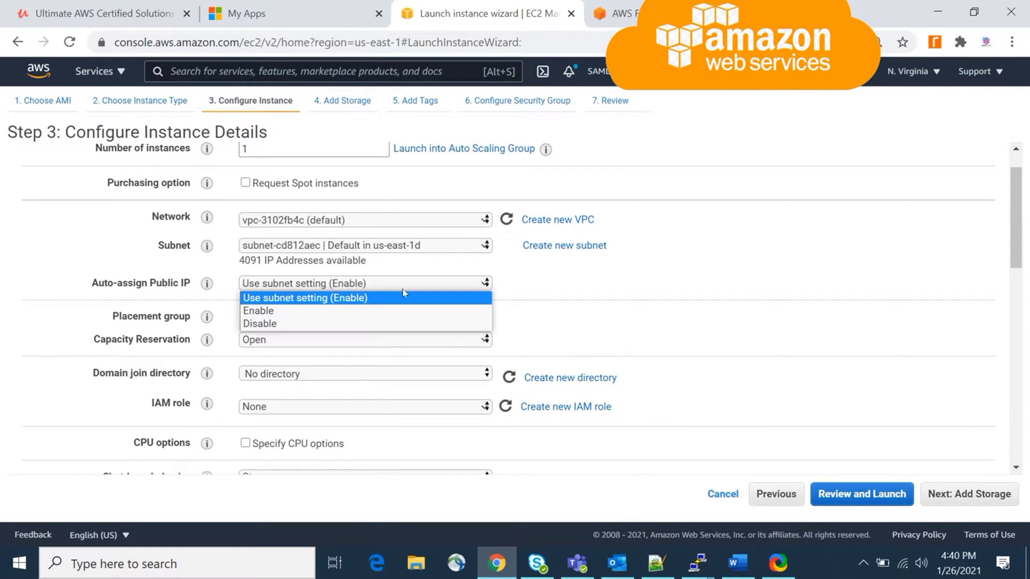
left_click(360, 312)
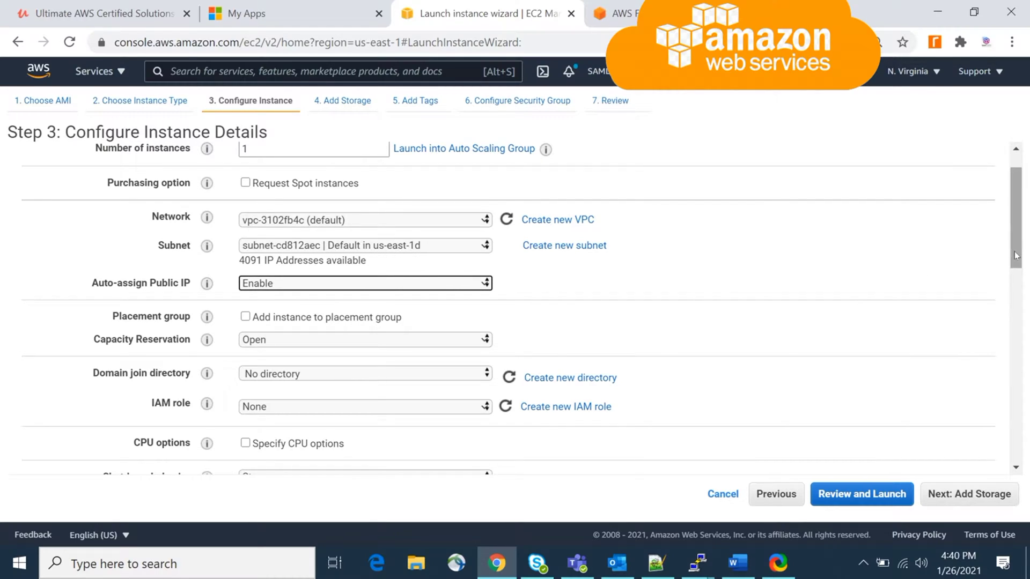
- Review the remaining instance details, leave the user data empty and continue to the storage settings
left_click_drag(1015, 256, 1015, 272)
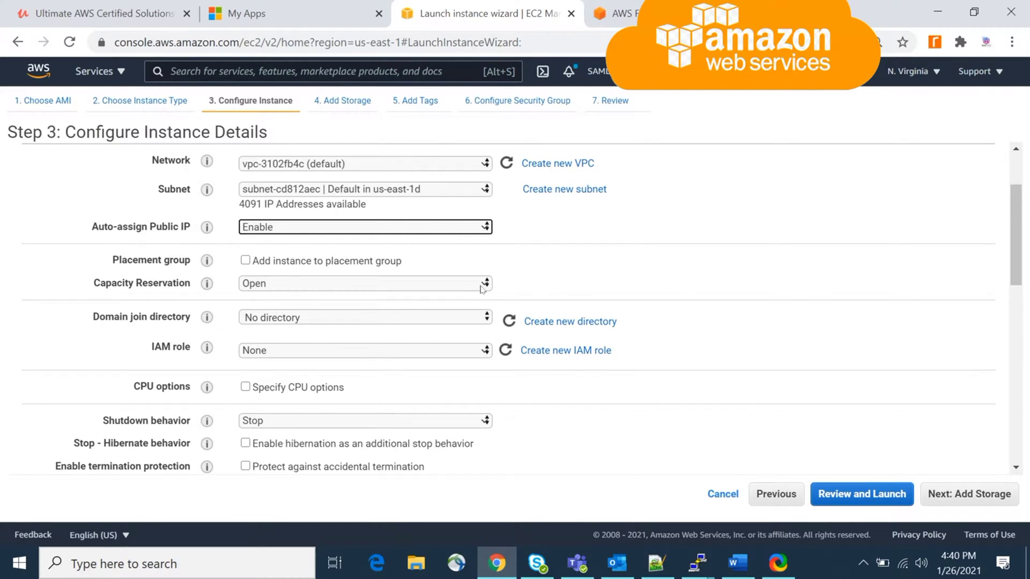
left_click_drag(1015, 278, 1016, 419)
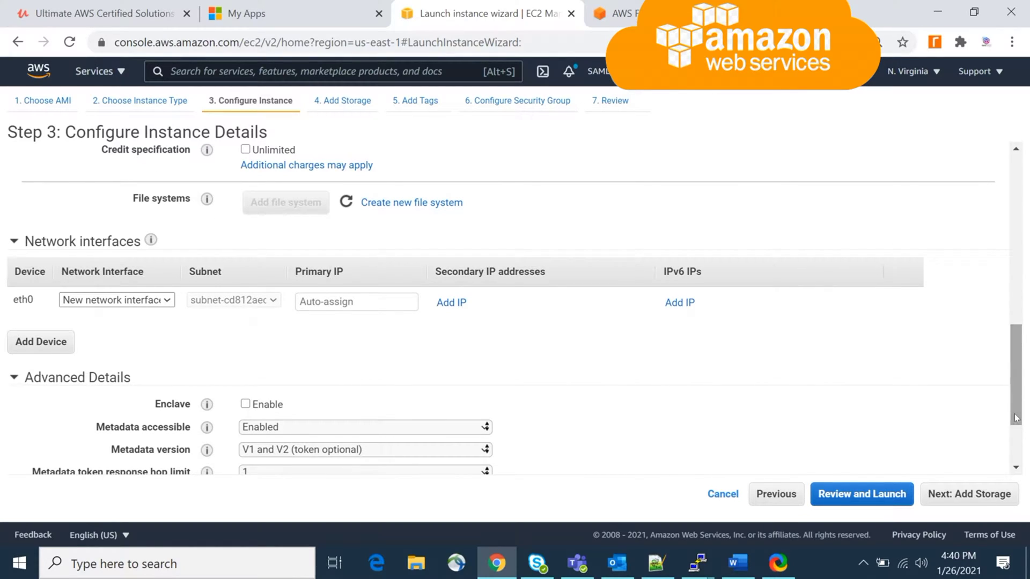
left_click_drag(1015, 416, 1016, 411)
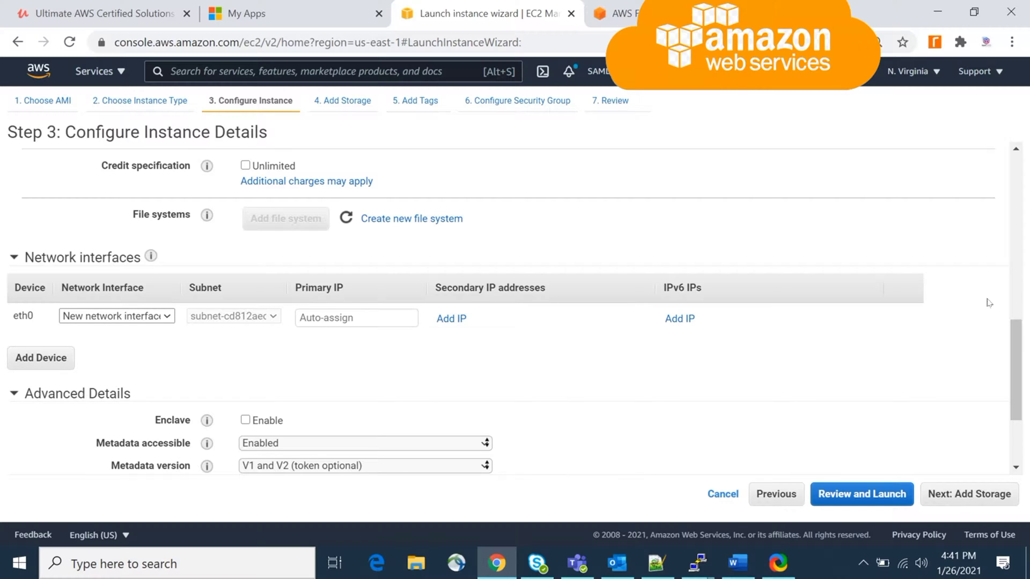
left_click_drag(1018, 354, 1023, 404)
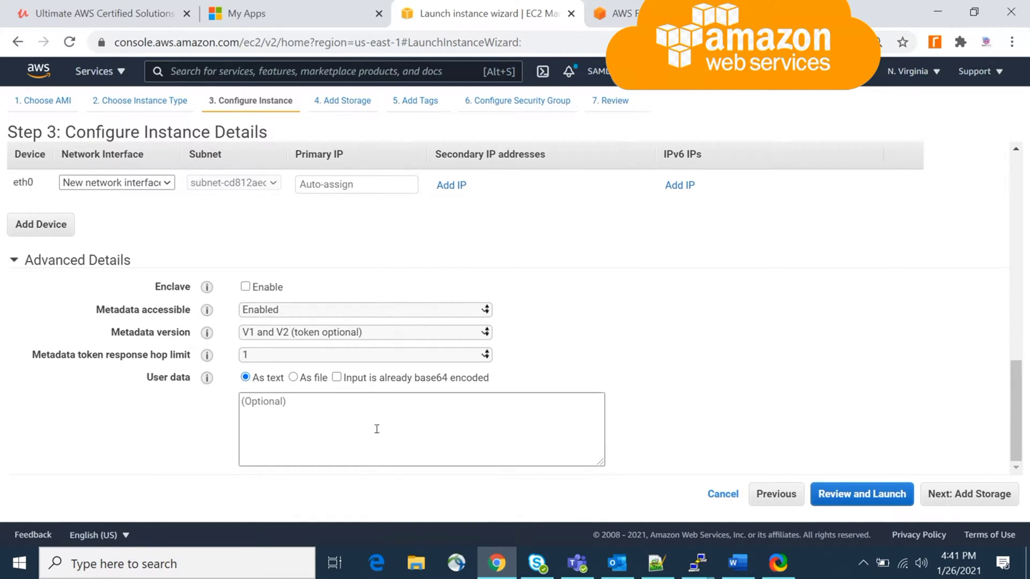
left_click(331, 413)
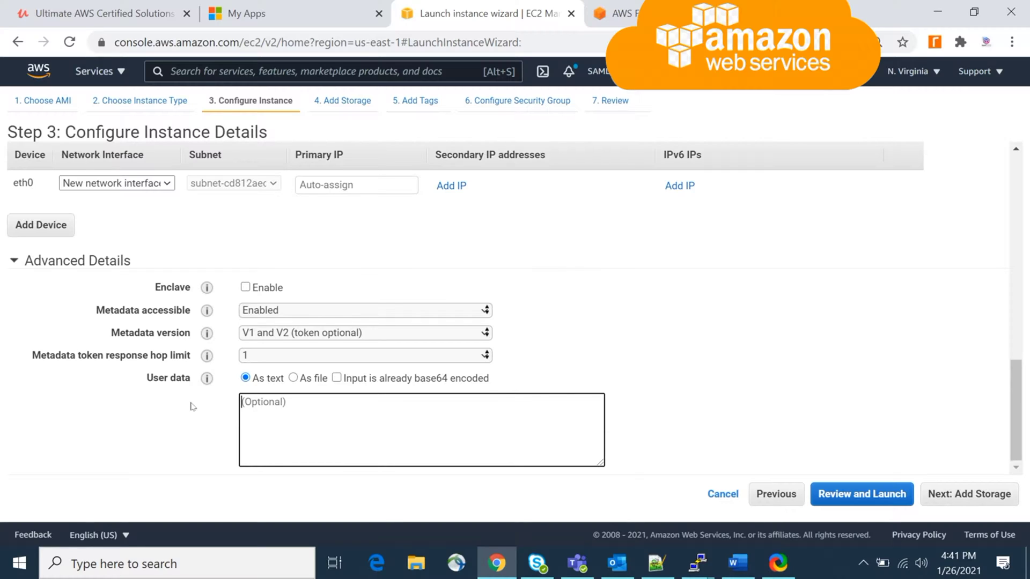
left_click_drag(146, 378, 170, 378)
left_click(962, 492)
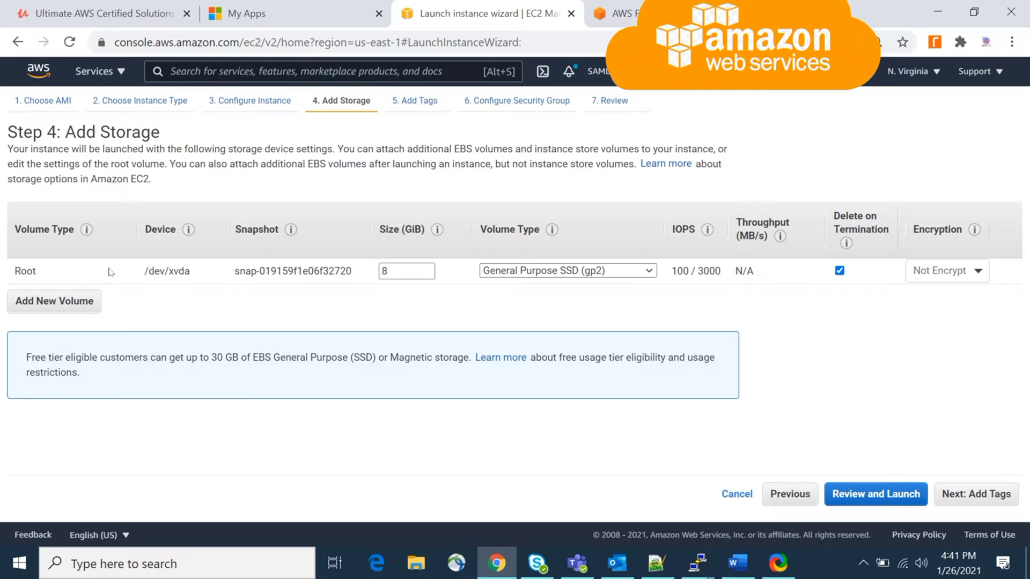
- Inspect the root volume's device and size, and try adding a second EBS volume before removing it
left_click_drag(192, 275, 135, 275)
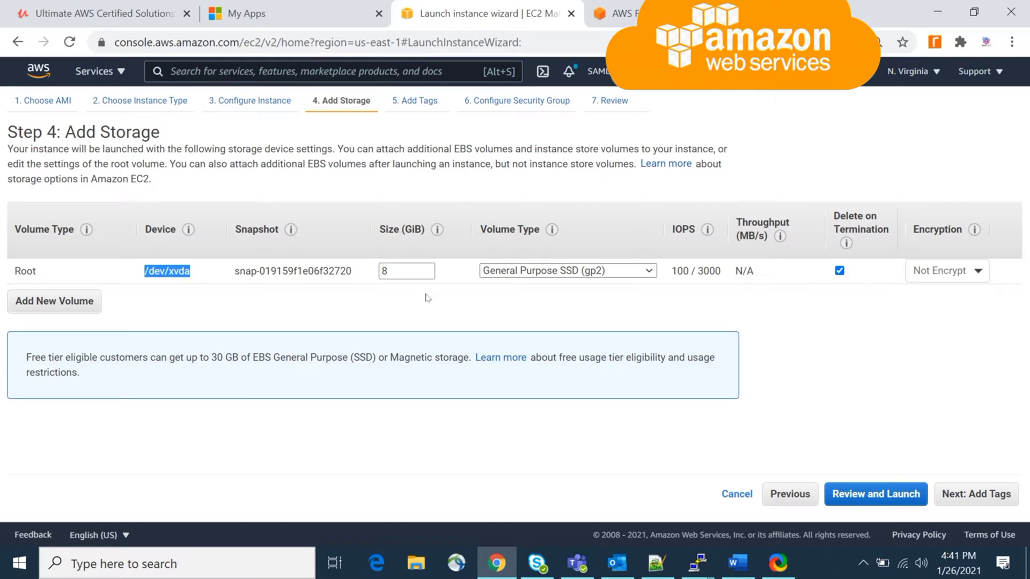
double_click(393, 271)
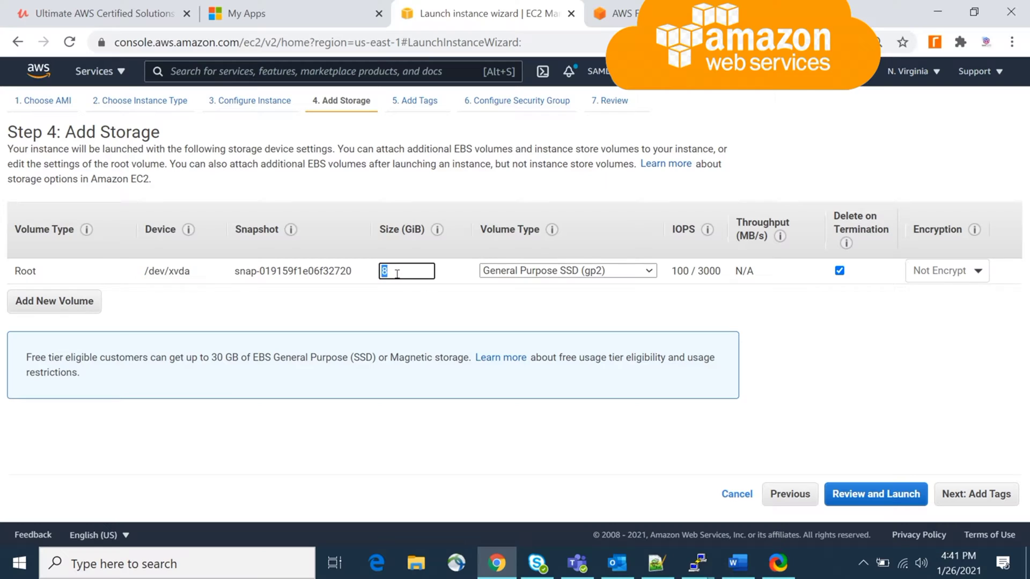
left_click(419, 296)
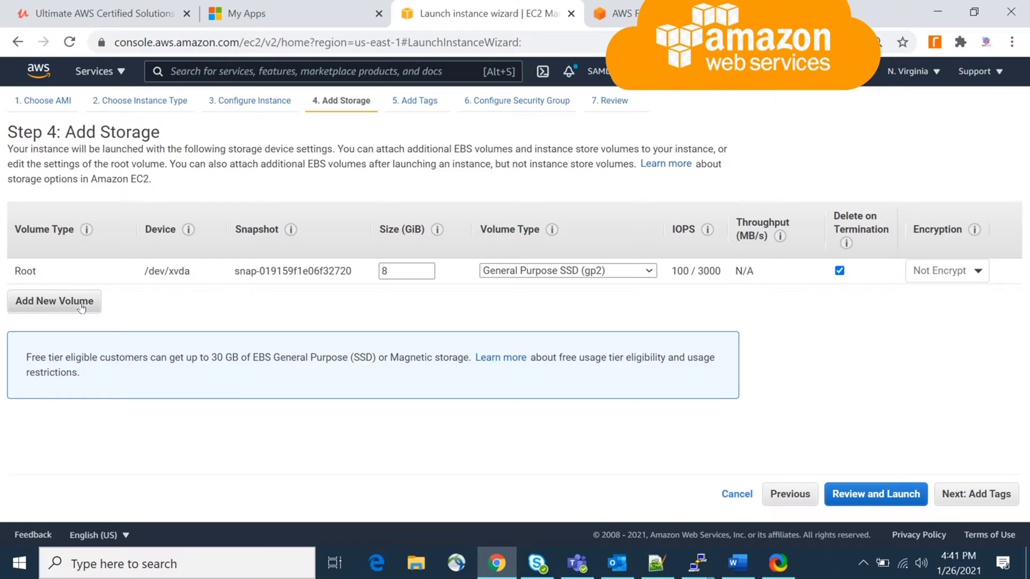
left_click(53, 304)
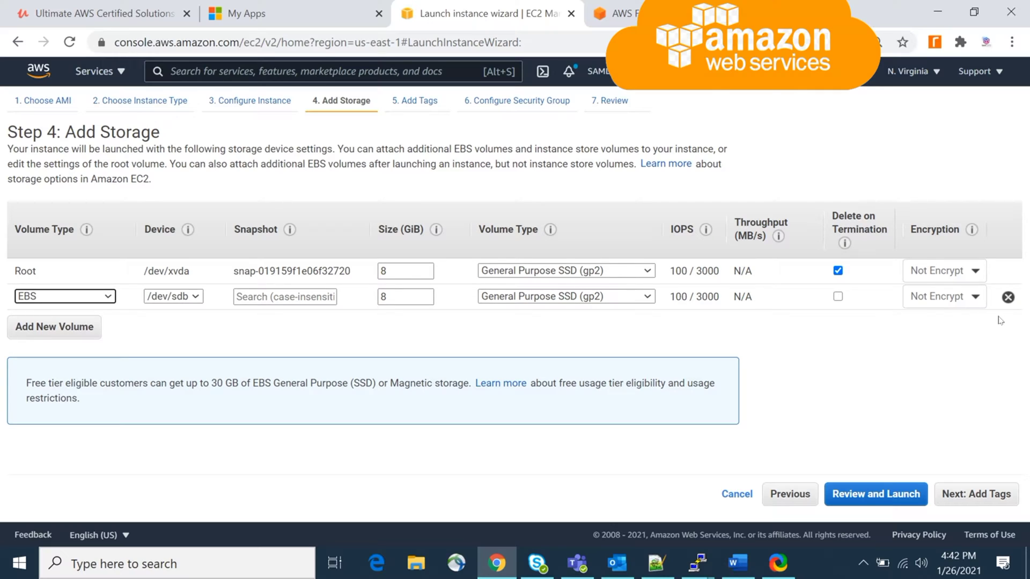
left_click(1008, 297)
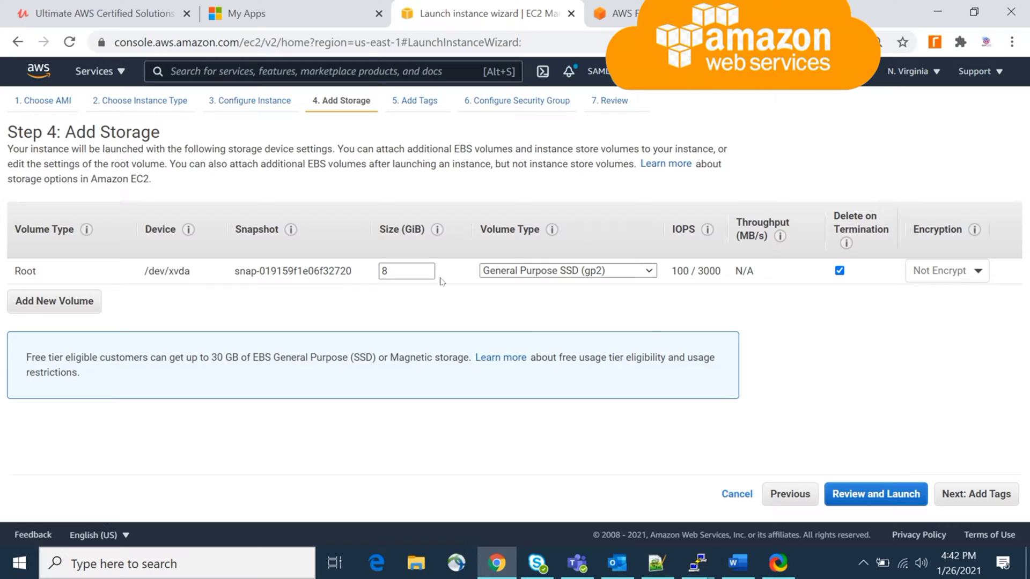
- Continue past storage and tags without adding any tag, and name the new security group mydemosg
left_click(966, 498)
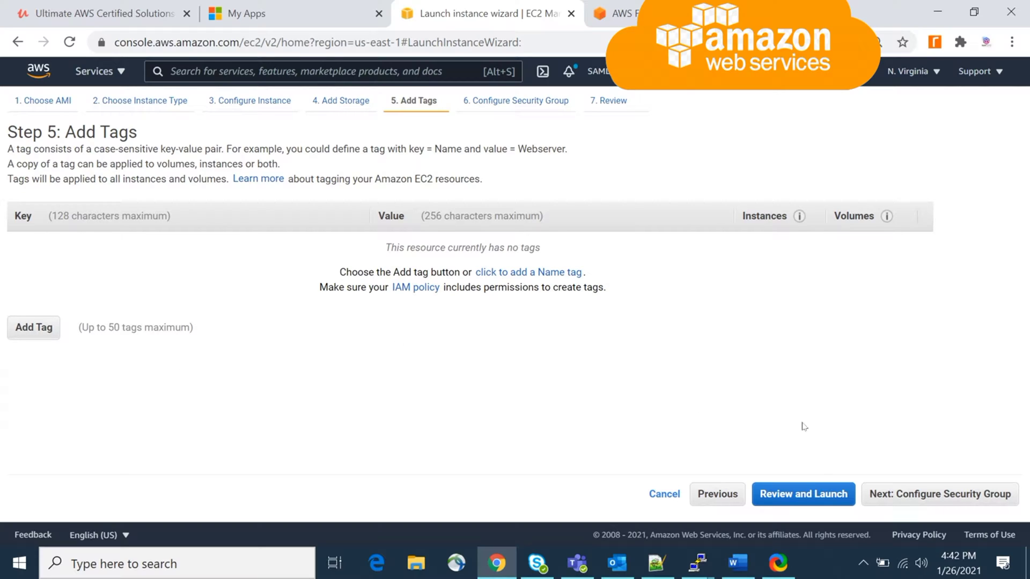
left_click(919, 493)
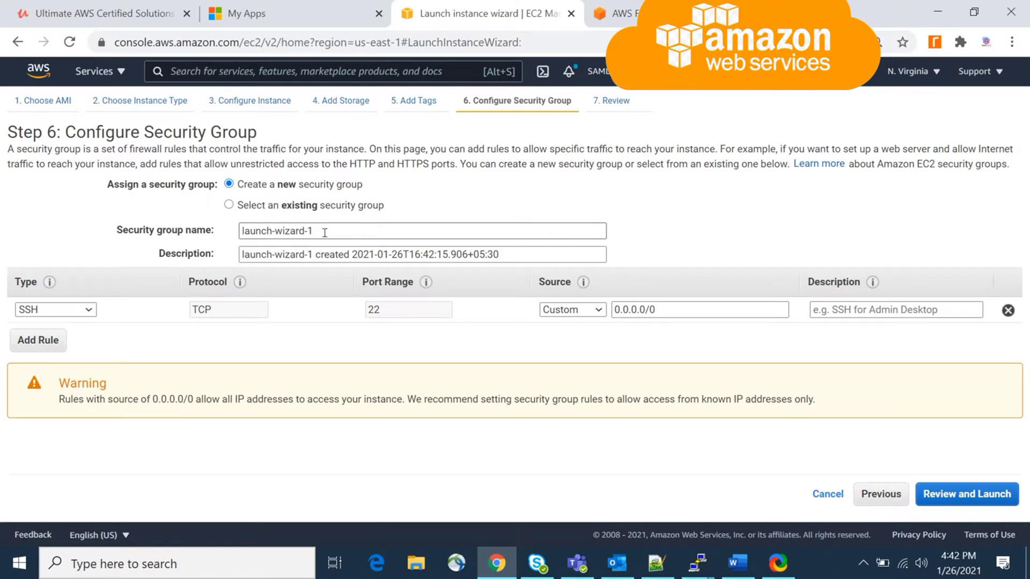
left_click_drag(325, 233, 240, 232)
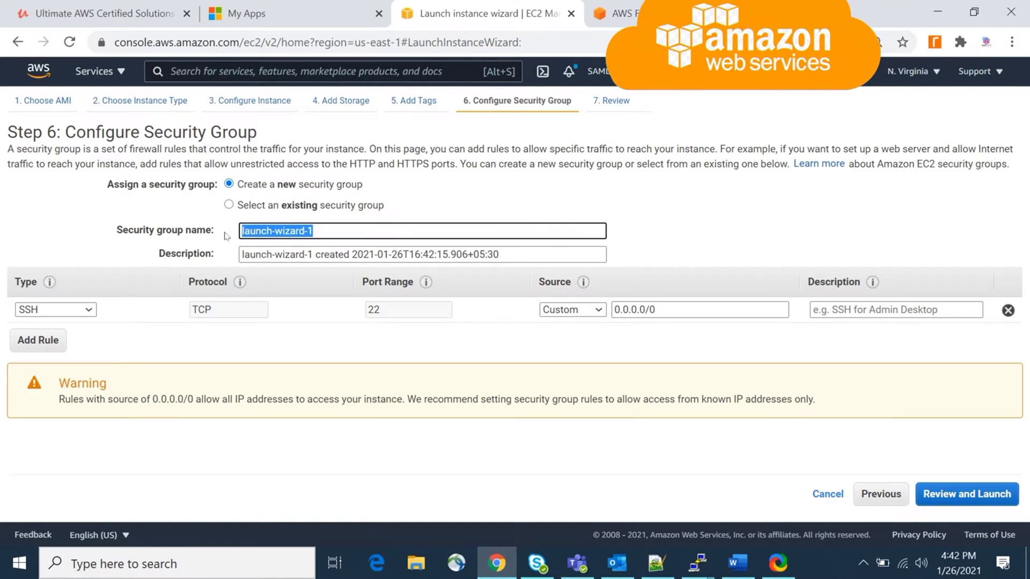
type("mydem")
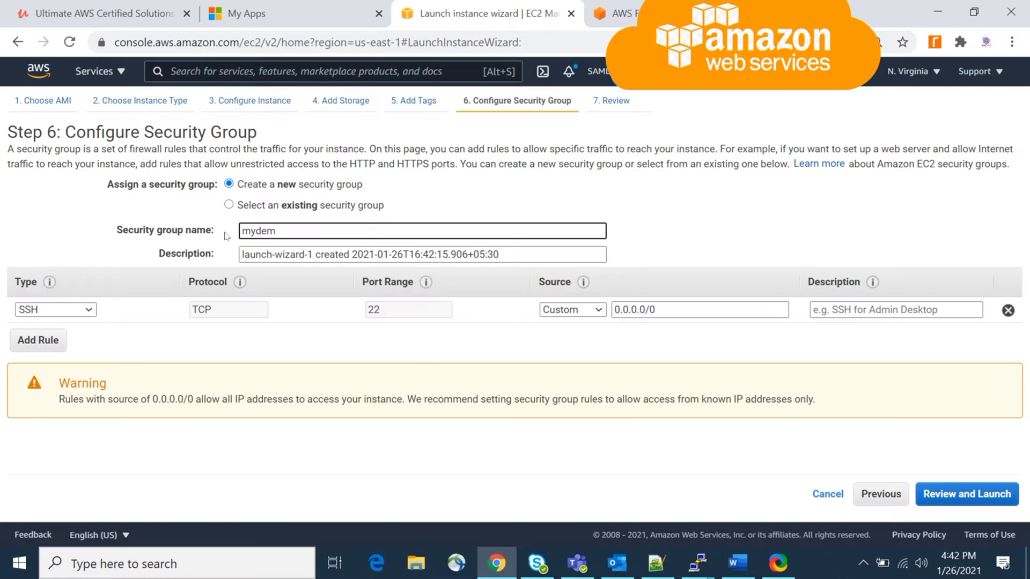
type("osg")
left_click(132, 259)
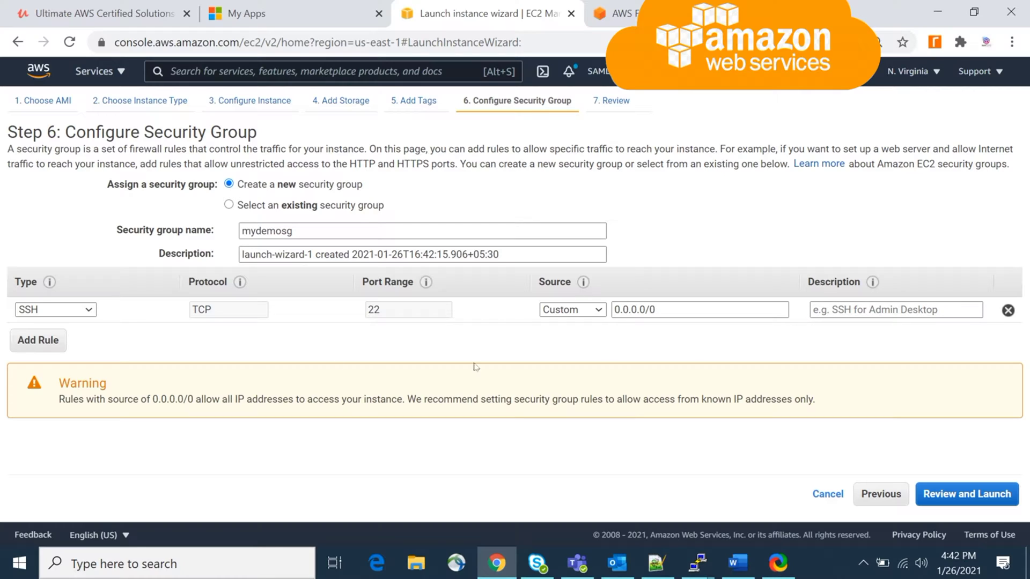
- Try adding an HTTP rule to the security group, inspect its source ranges, and remove the rule again
left_click(53, 346)
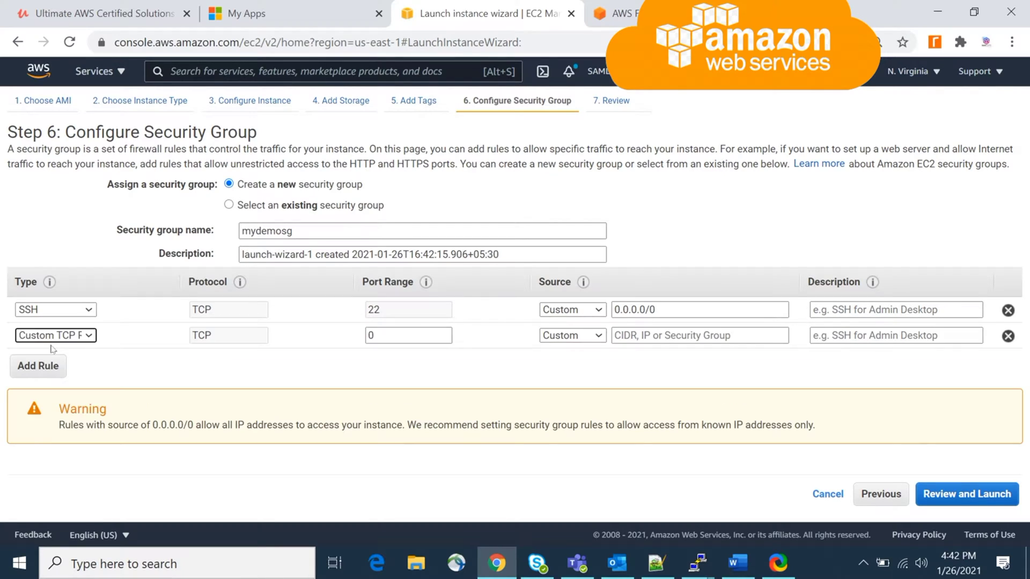
left_click(56, 336)
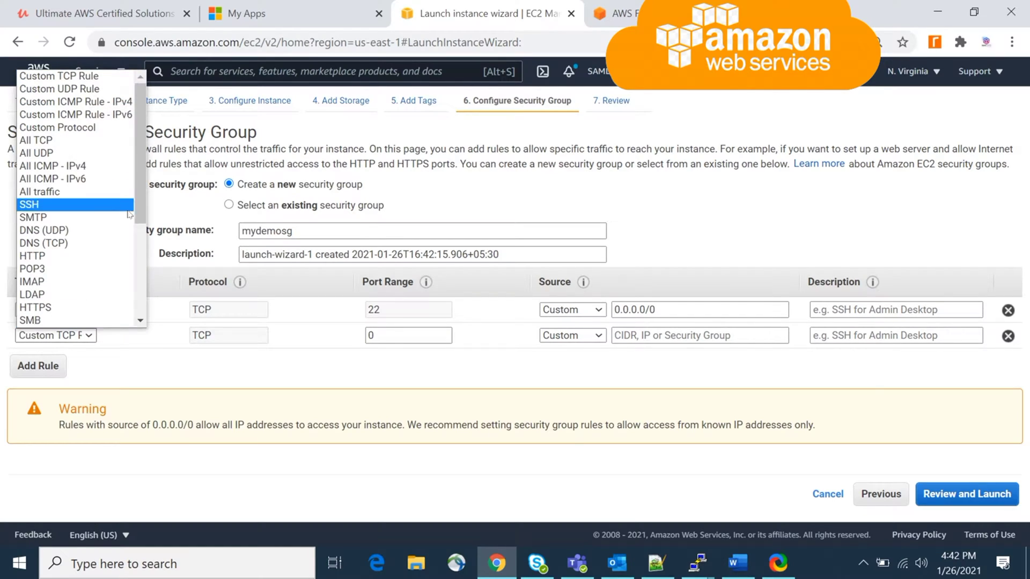
left_click_drag(141, 217, 141, 290)
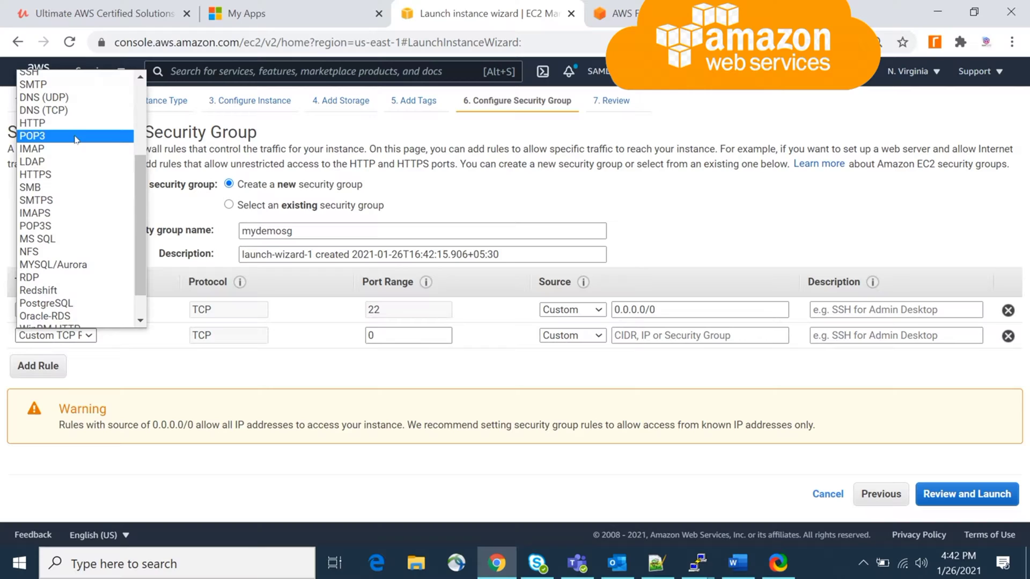
left_click(75, 125)
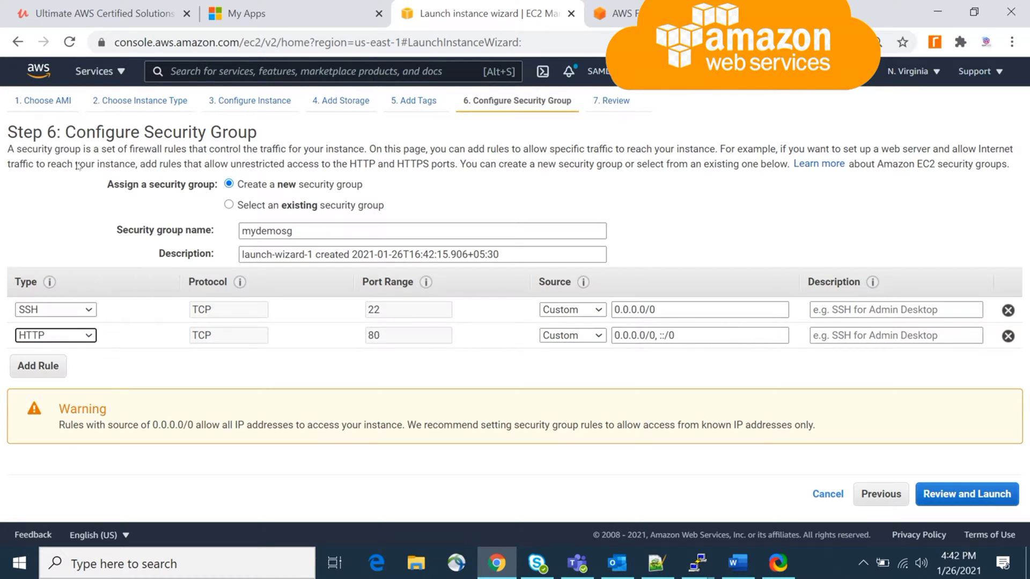
left_click(702, 336)
key("ctrl+a")
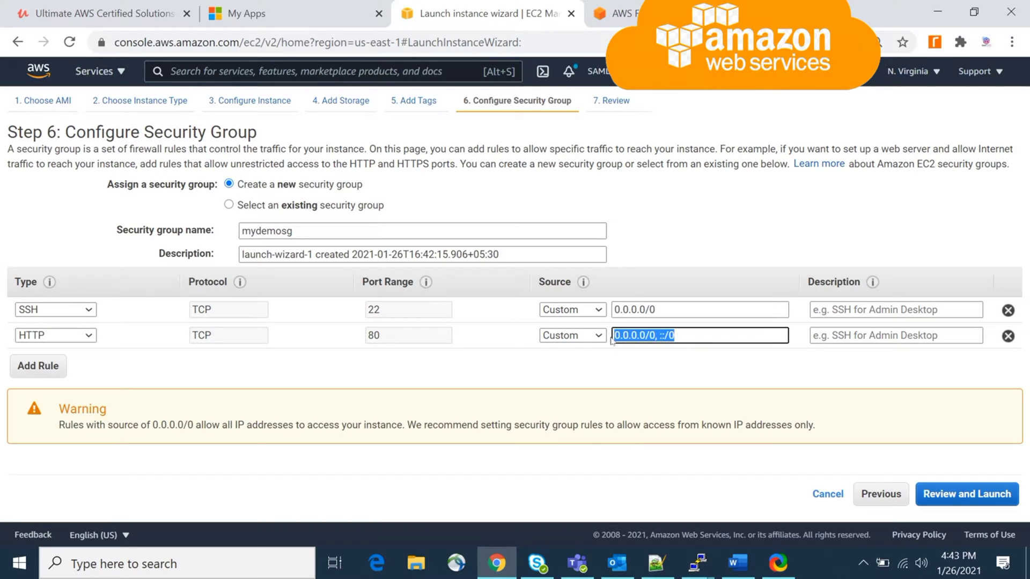
left_click(701, 360)
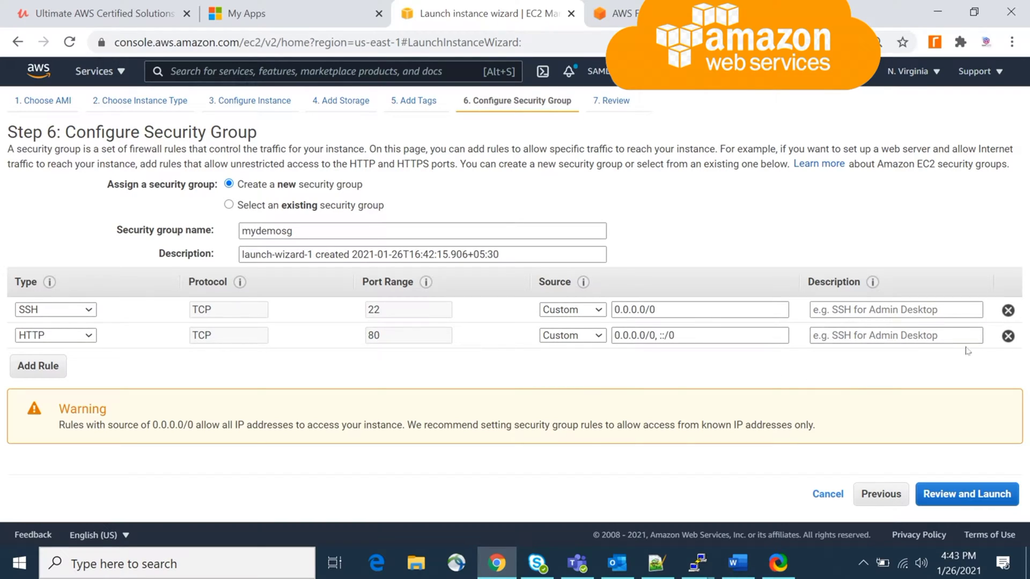
left_click(1007, 336)
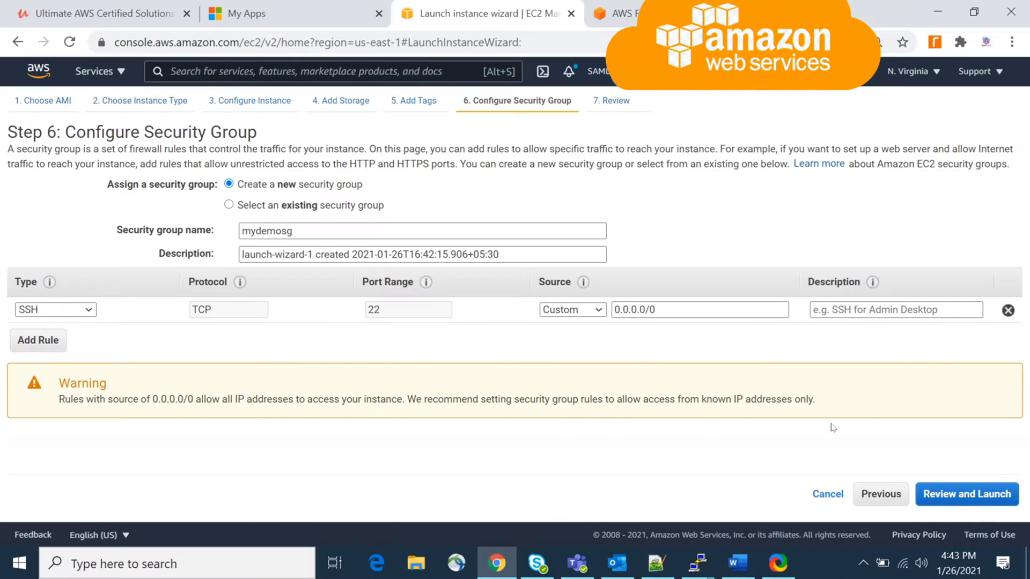
- Keep only the SSH rule, review the instance launch summary and proceed to the key pair selection
left_click(945, 499)
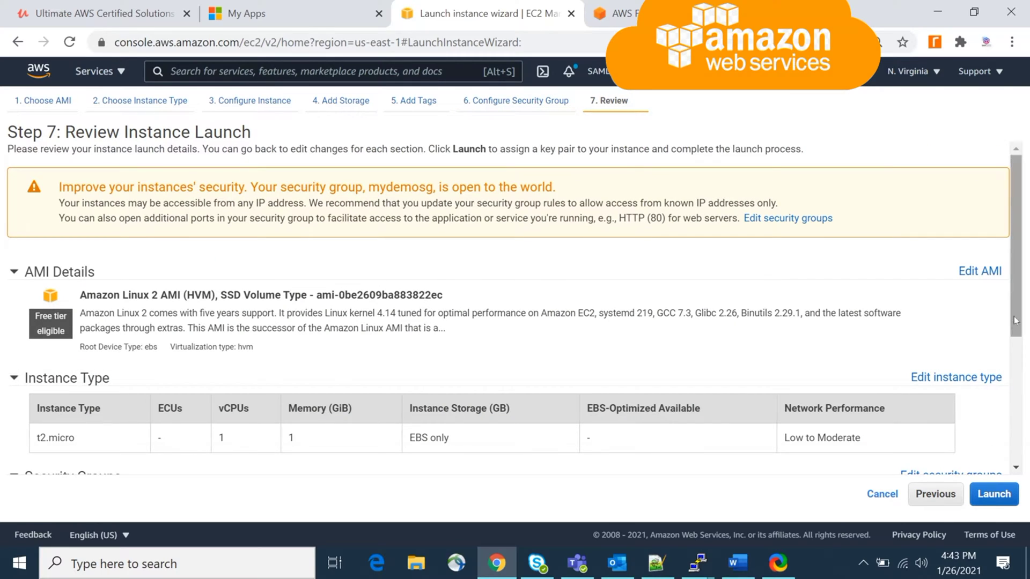
mouse_move(1015, 320)
left_mouse_down()
mouse_move(1020, 441)
mouse_move(1022, 317)
left_mouse_up()
left_click(999, 492)
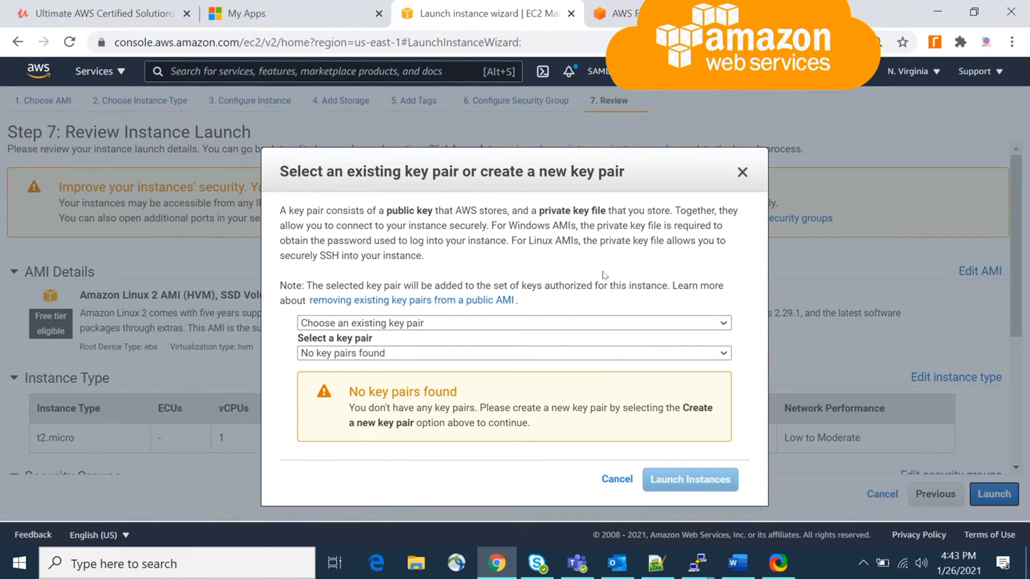
- Create a new key pair named mydemoinstance, download its private key file and launch the instance
left_click(505, 322)
left_click(631, 349)
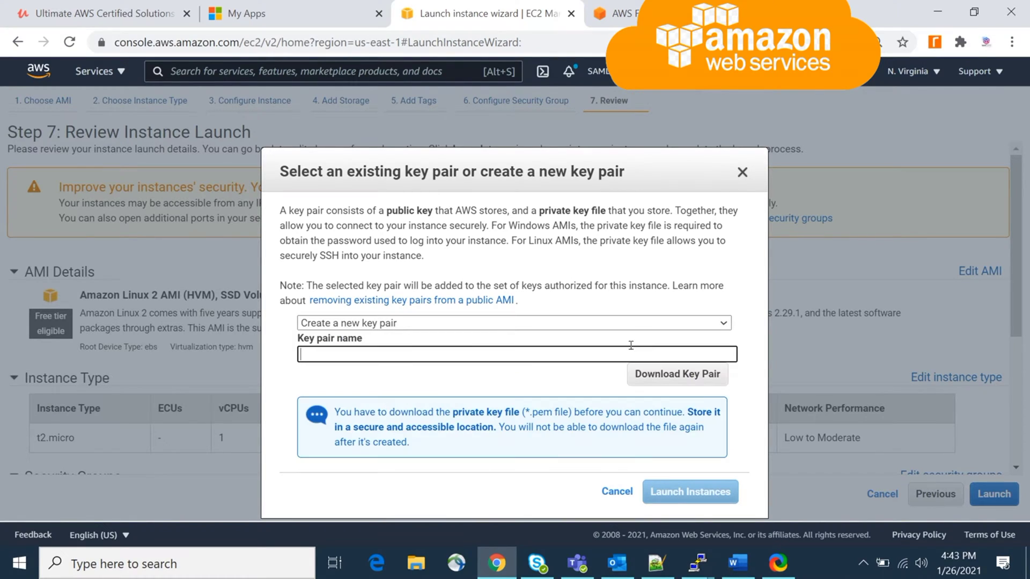
type("mydemoinstance")
left_click(662, 378)
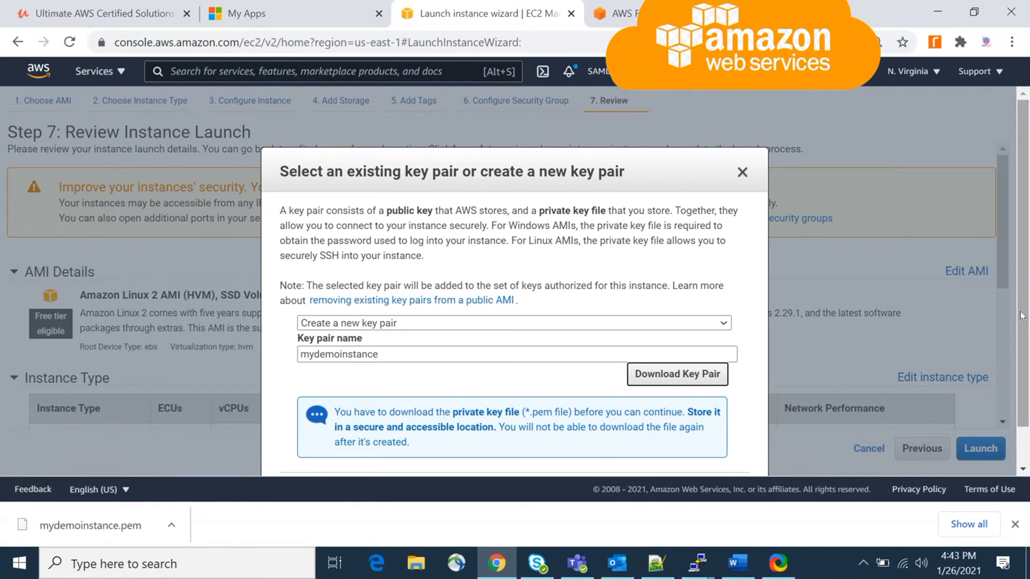
scroll(772, 385, "down", 2)
left_click(722, 445)
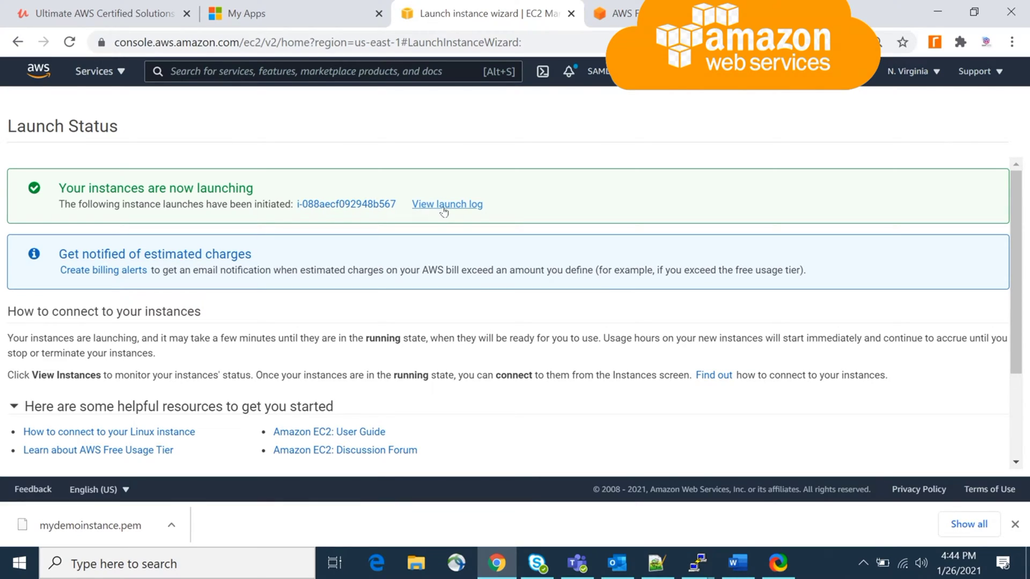
- Open the launched instance in the instances list, examine its summary details and copy its public IPv4 address
left_click(365, 205)
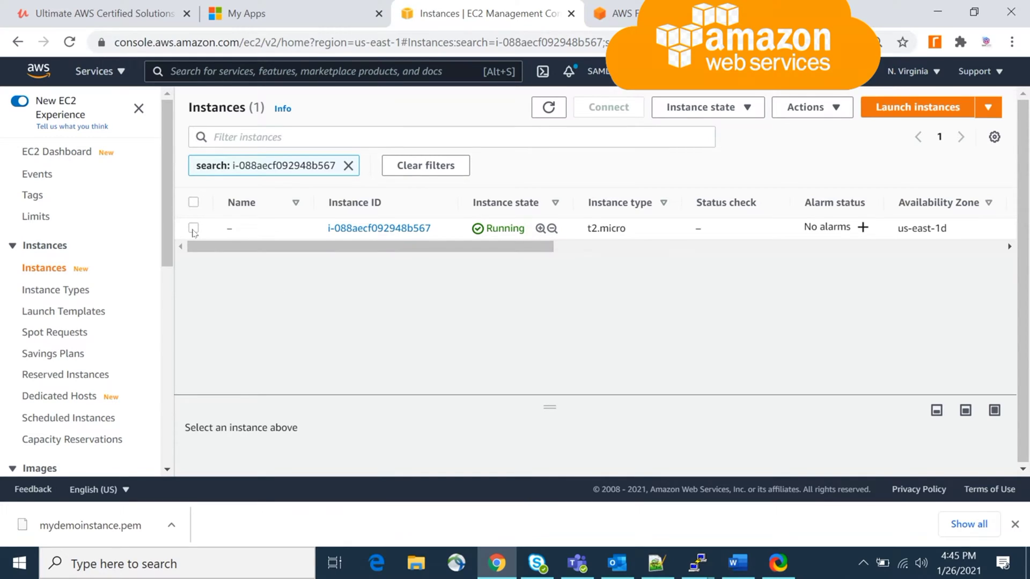
left_click(194, 228)
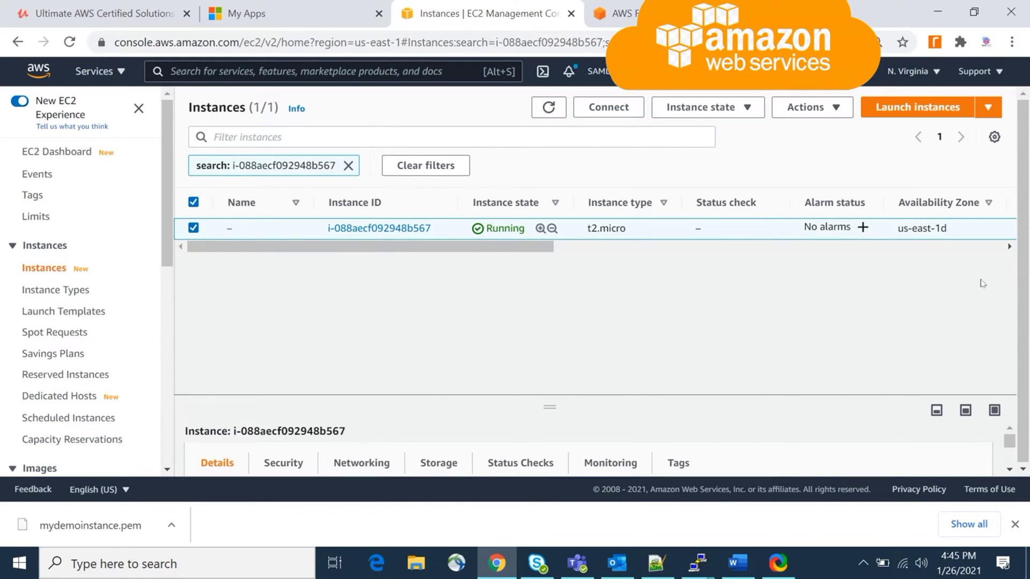
left_click_drag(552, 406, 552, 281)
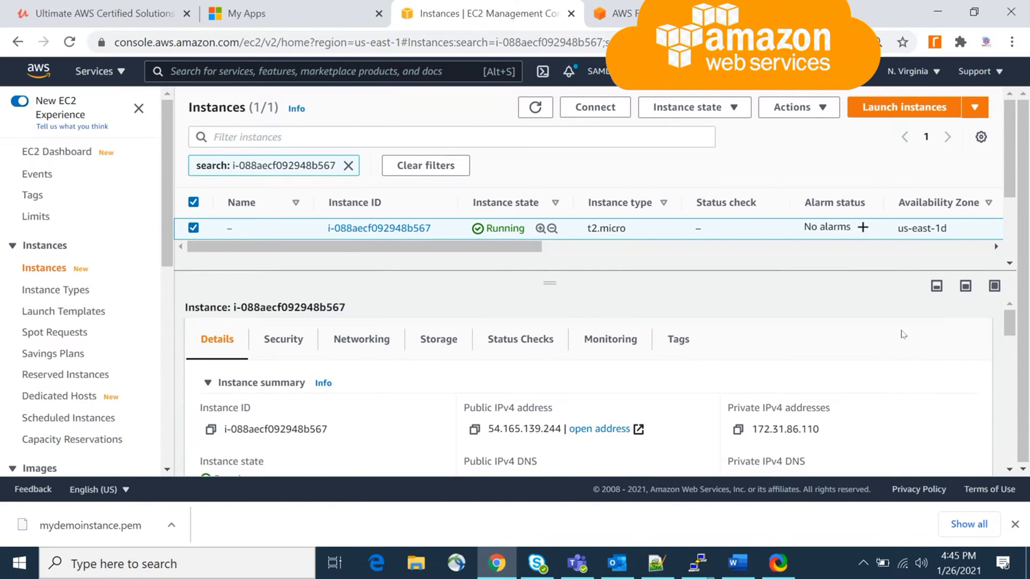
scroll(1013, 333, "down", 1)
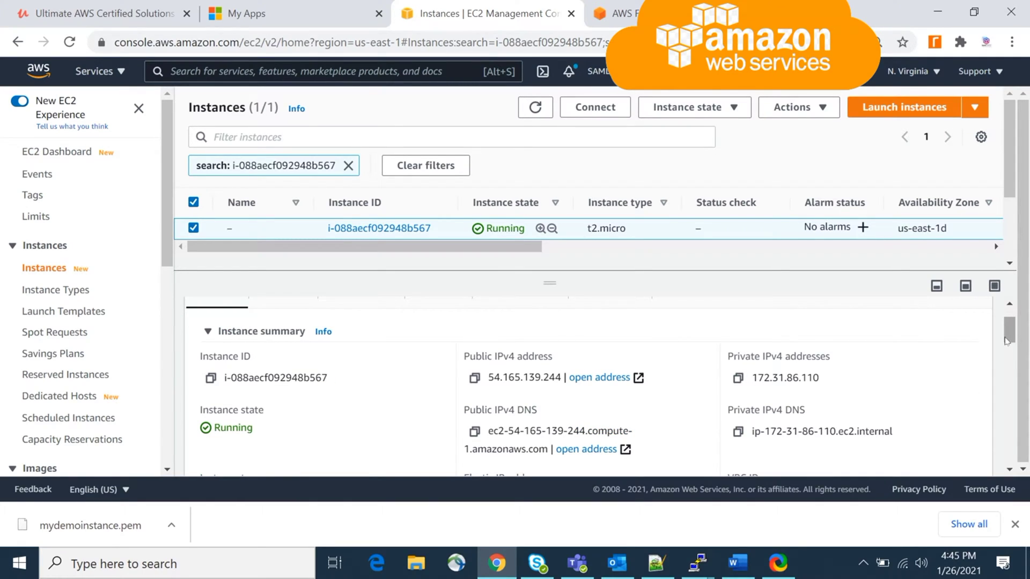
mouse_move(1009, 342)
left_mouse_down()
mouse_move(1011, 453)
mouse_move(1016, 334)
left_mouse_up()
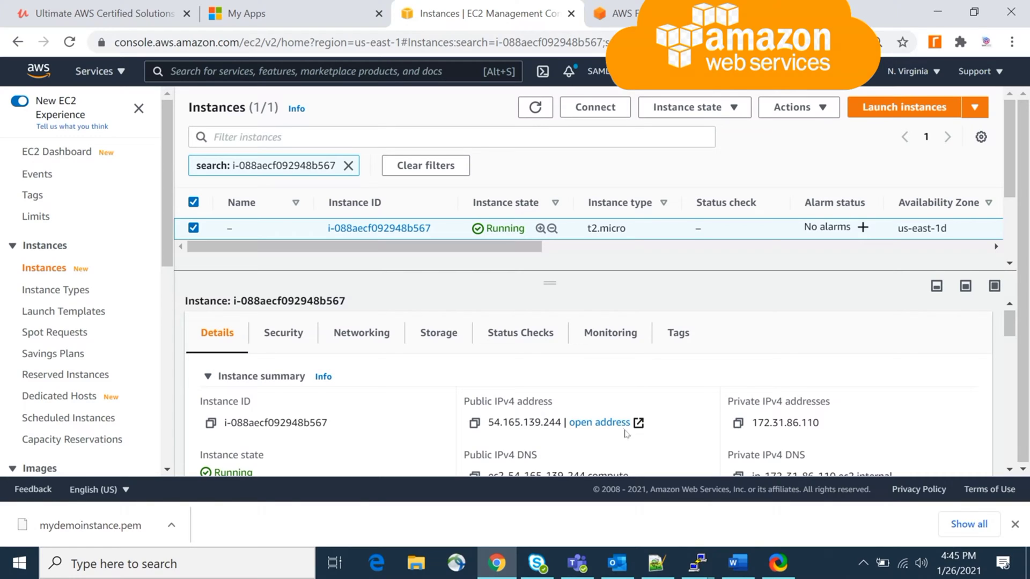
left_click(475, 425)
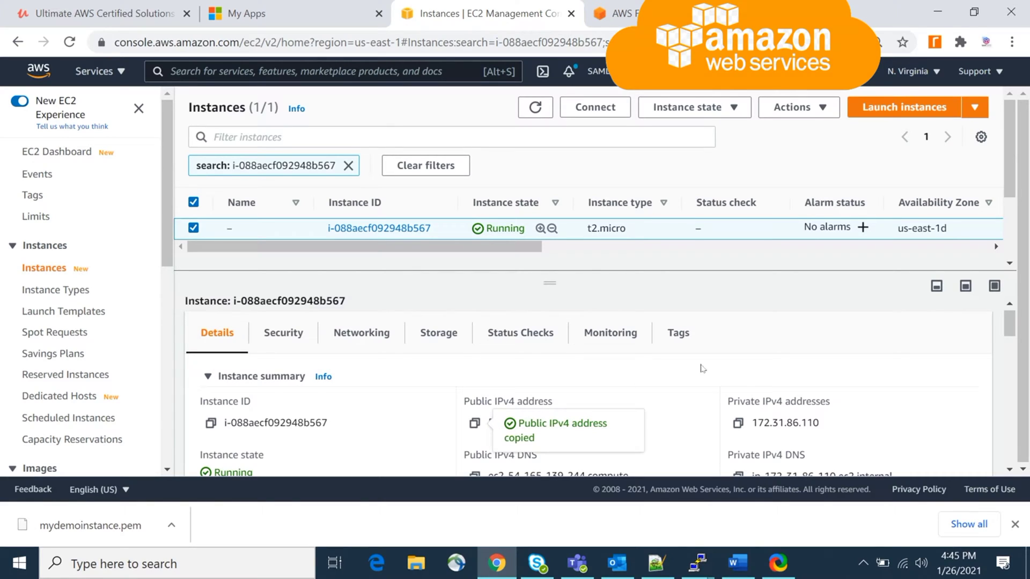
- Switch to Git Bash by searching for it in Windows, and maximize its terminal window
left_click(283, 560)
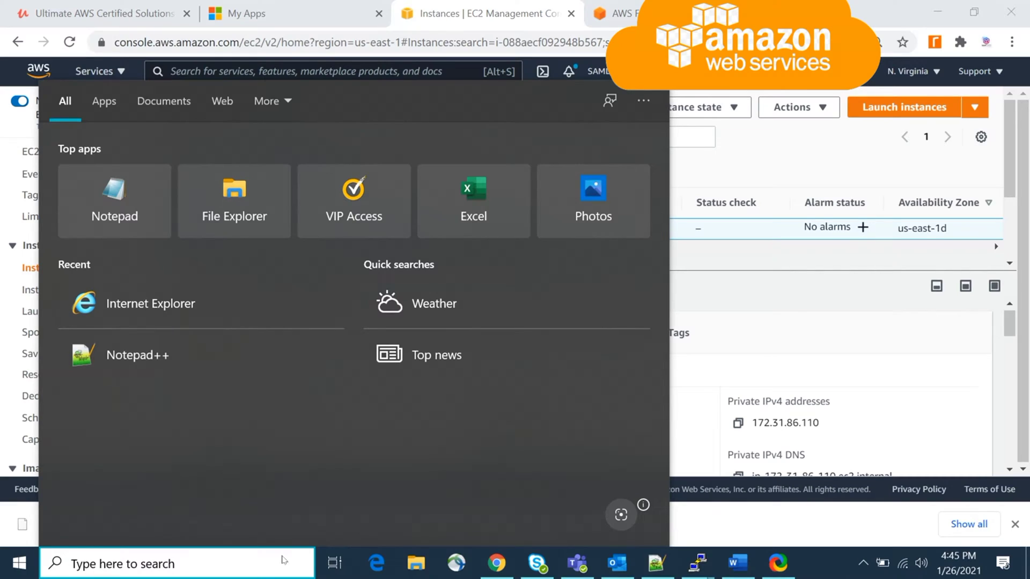
type("gi")
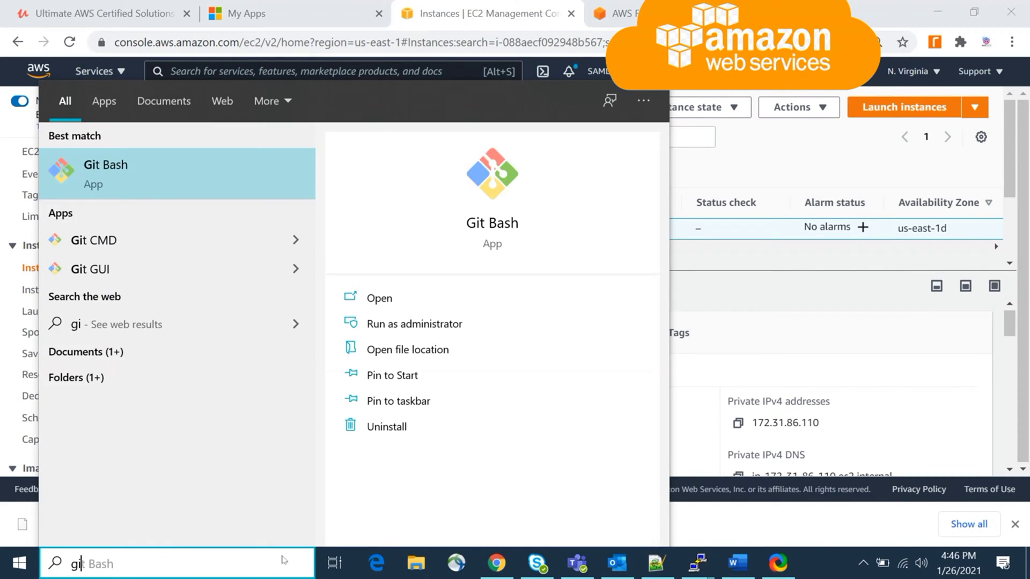
key("Escape")
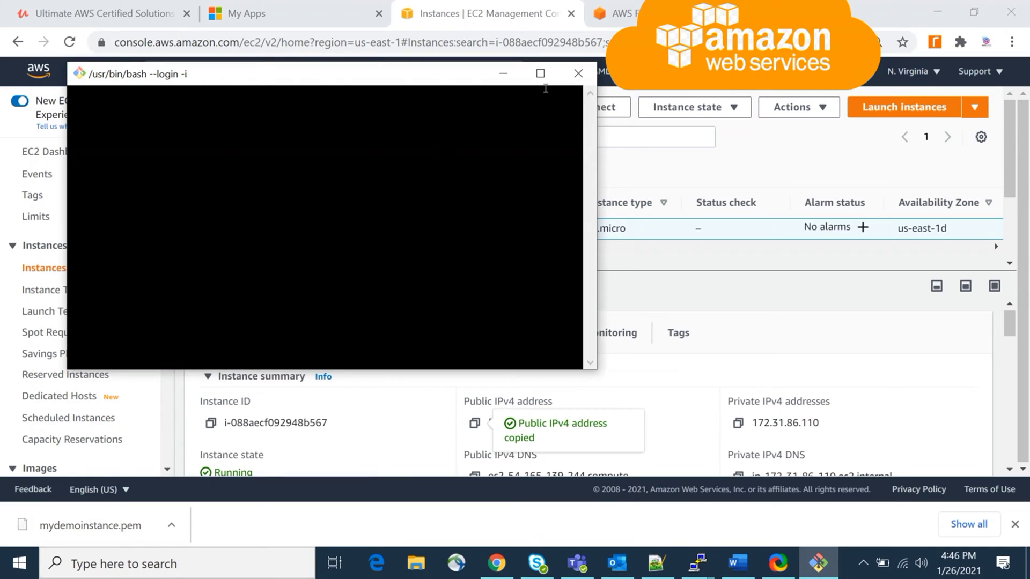
left_click(542, 73)
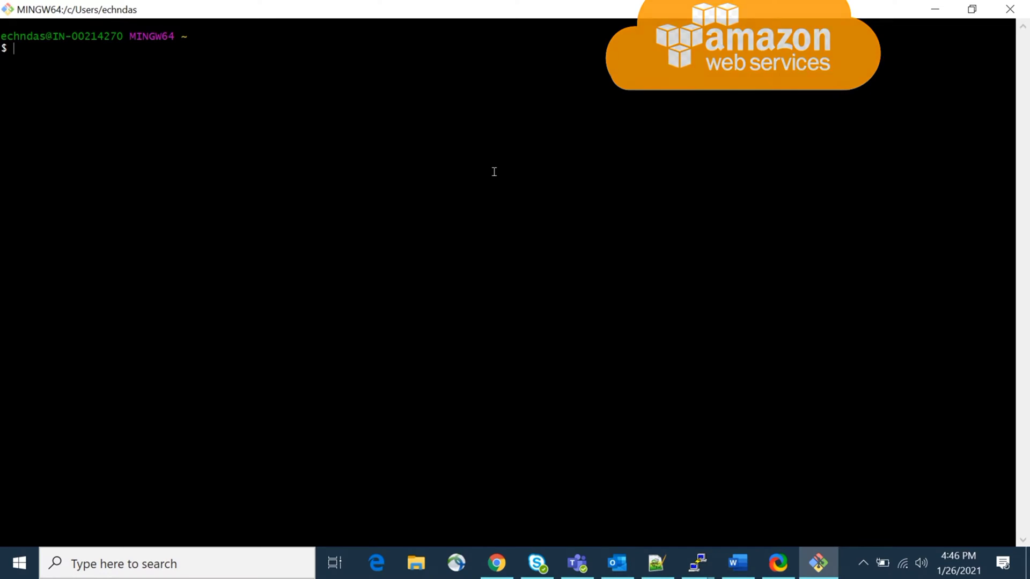
type("ssh -")
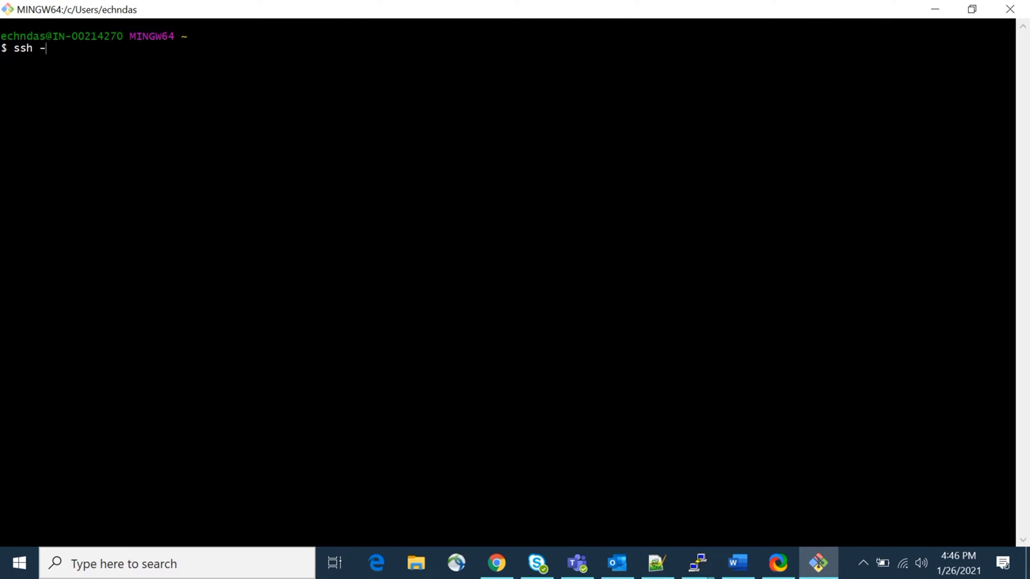
type("i")
key("BackSpace")
key("BackSpace")
key("BackSpace")
key("BackSpace")
key("BackSpace")
key("BackSpace")
- Change to the Downloads directory, list its files with ls to locate mydemoinstance.pem, and clear the terminal
type("cd Dow")
key("Tab")
type("ls")
key("Return")
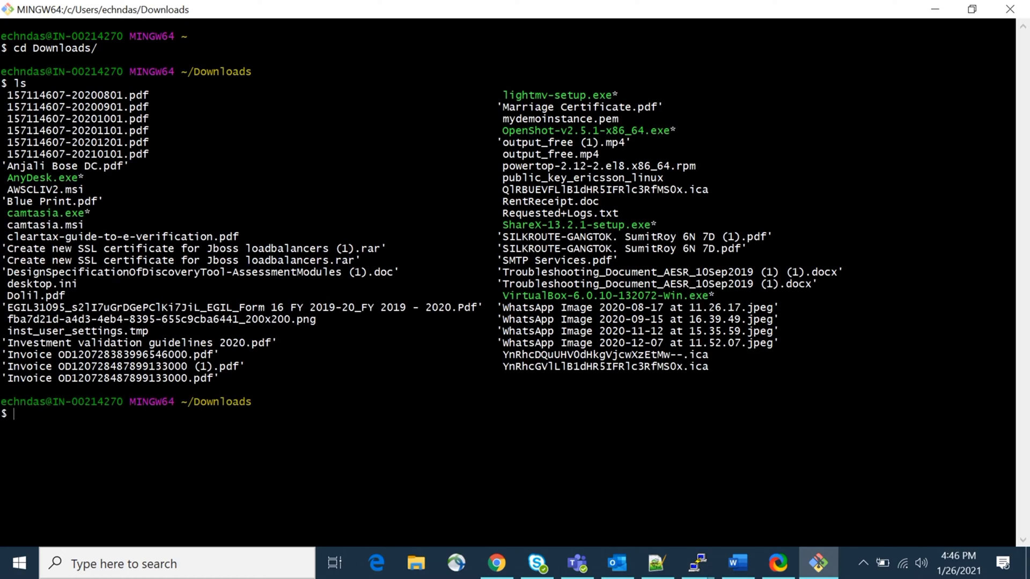
key("ctrl+l")
- Connect over SSH with mydemoinstance.pem as ec2-user to the copied public address 54.165.139.244 and accept the host key with yes
type("s")
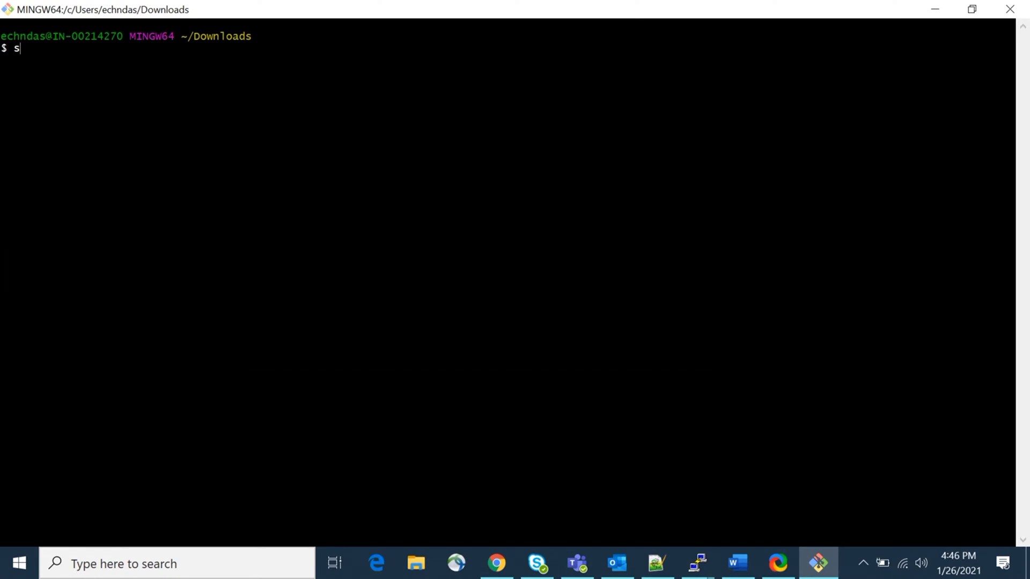
type("sh -i mydemoinstance.pem")
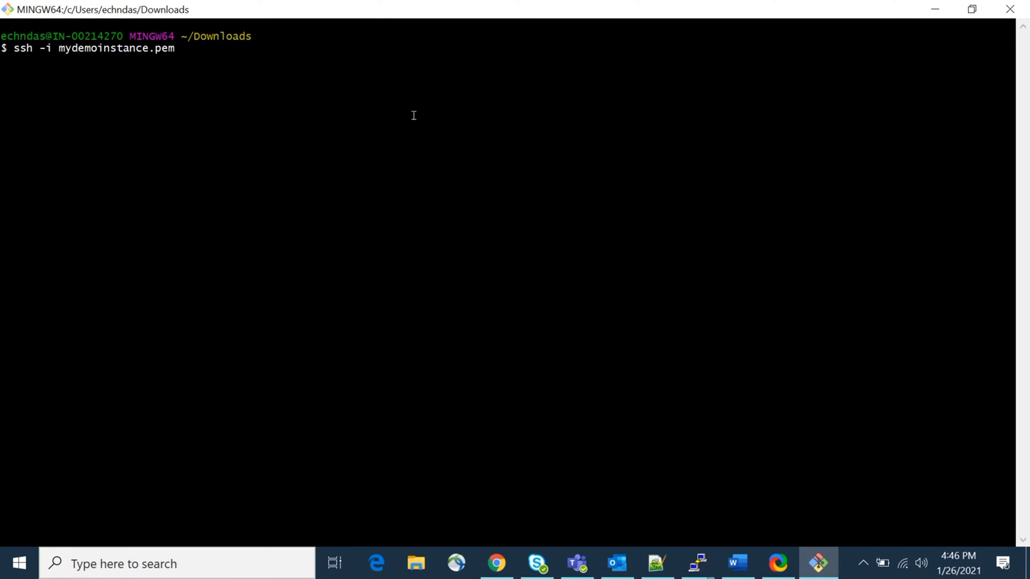
type("ec2-user@")
right_click(376, 88)
left_click(397, 134)
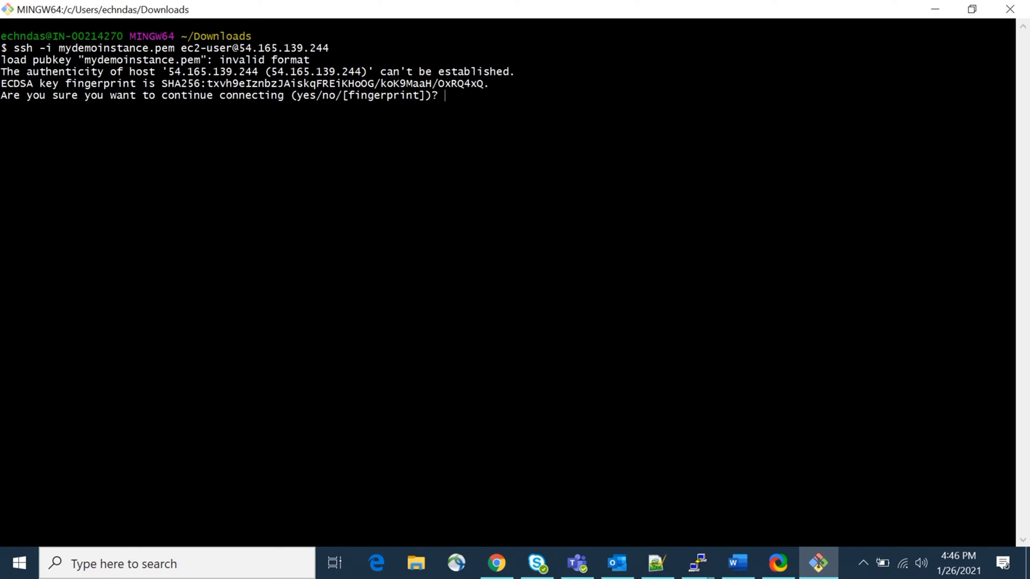
type("yes")
key("Return")
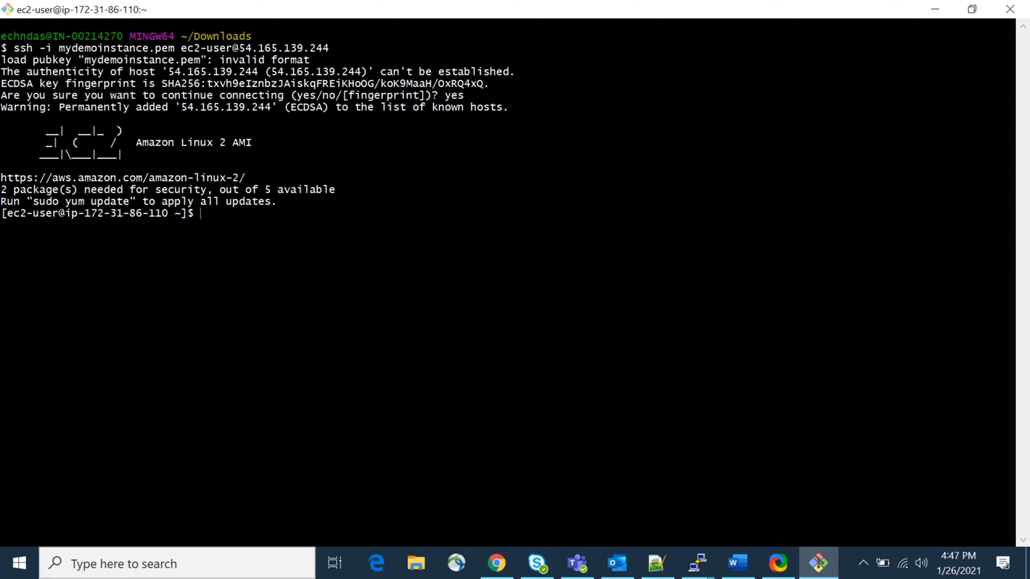
- Display the instance's network interfaces with ip a and switch to the root shell with sudo -i
type("ip a")
key("Return")
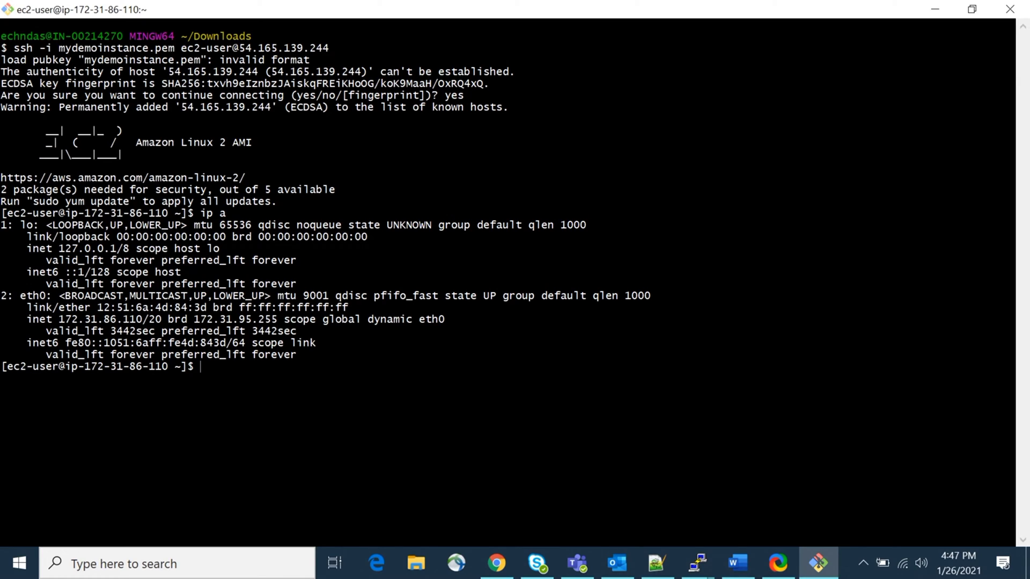
type("sudo -i")
key("Return")
key("Return")
key("Return")
key("Return")
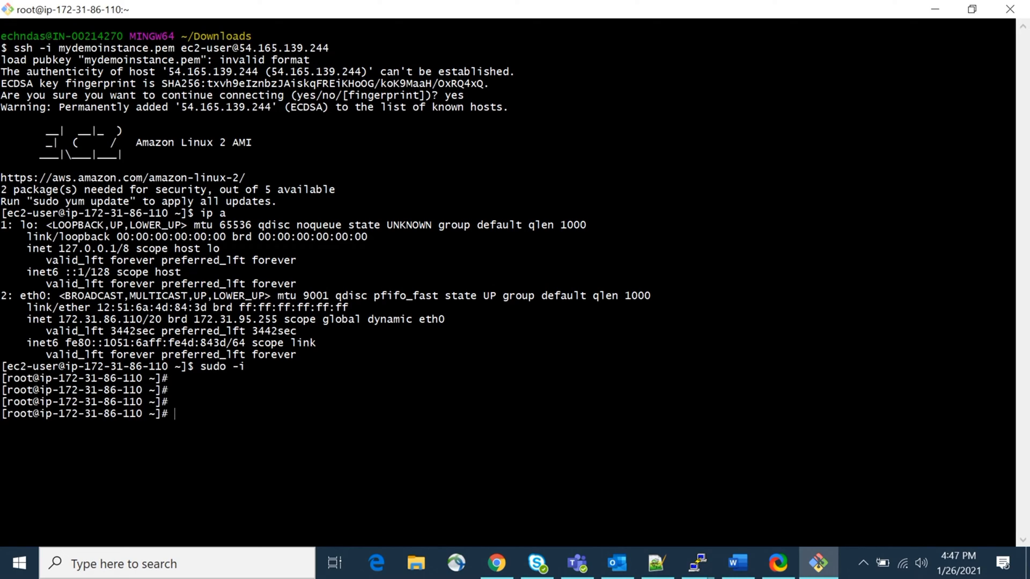